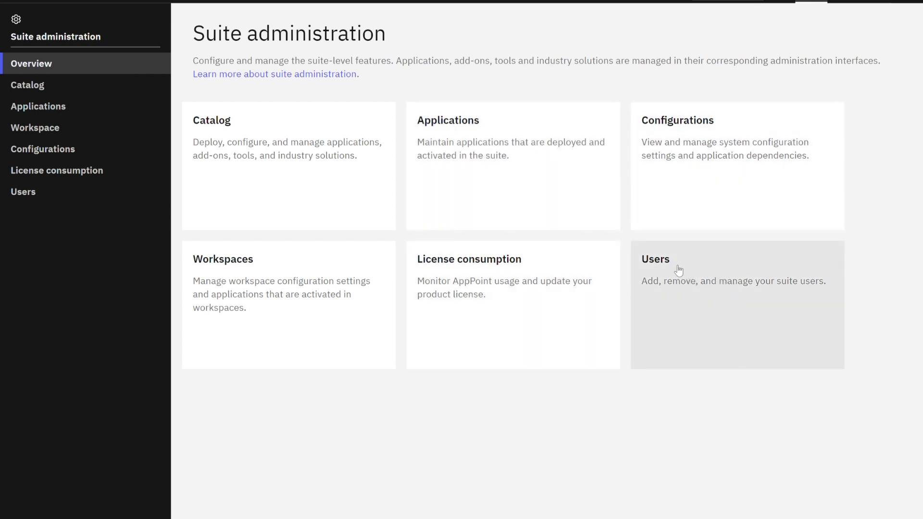
# - Go to User management for suite users and start a new user with Create user
pyautogui.click(679, 270)
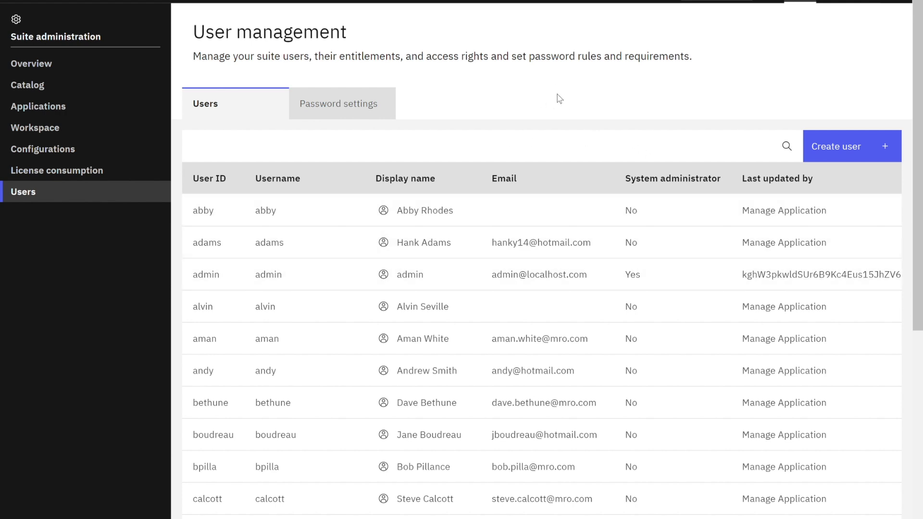
pyautogui.click(860, 158)
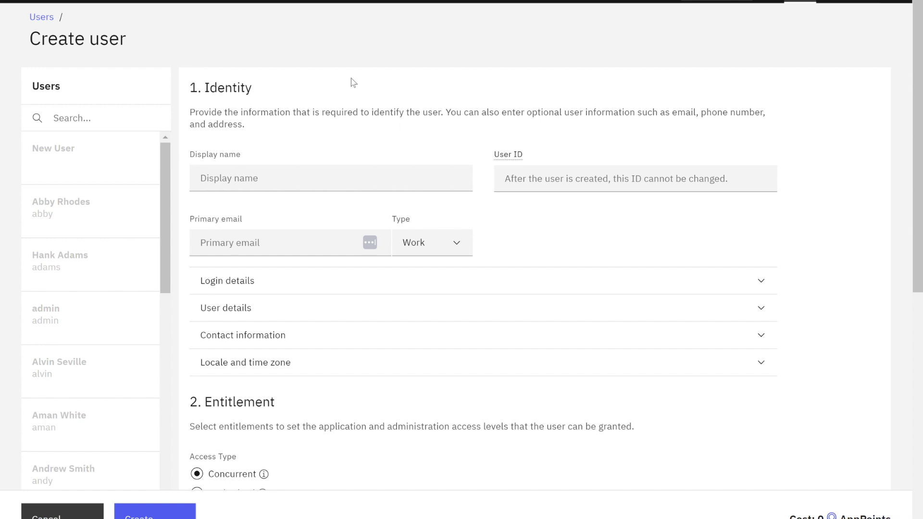
# - Enter the user's display name, user ID and work e-mail, then expand Login details
pyautogui.click(238, 178)
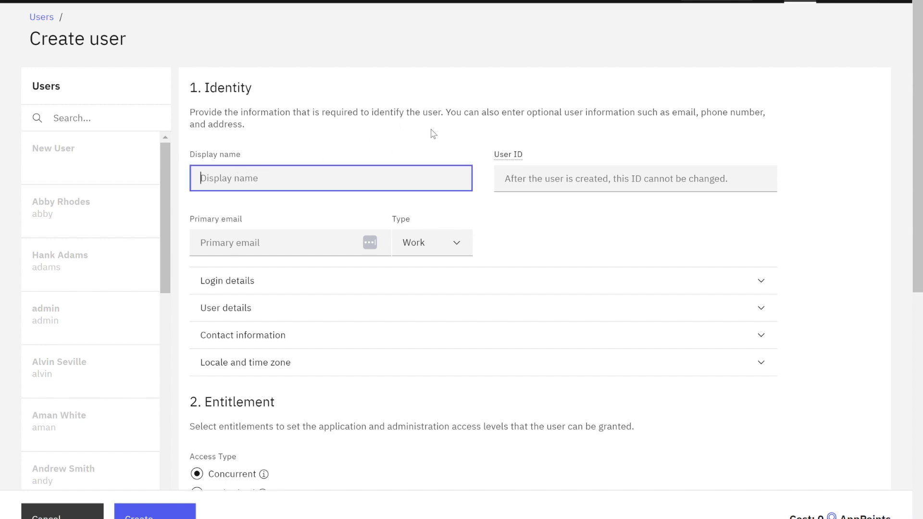
pyautogui.write('Maxwell')
pyautogui.press('Tab')
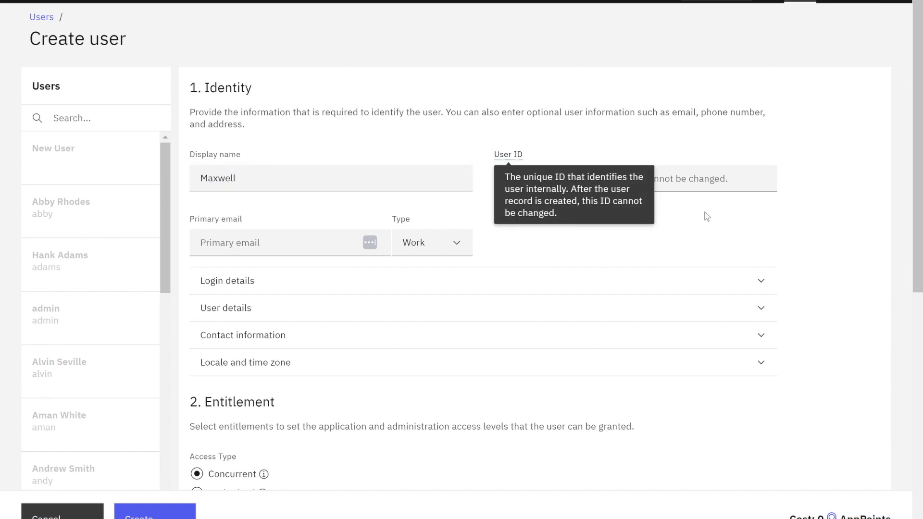
pyautogui.click(587, 188)
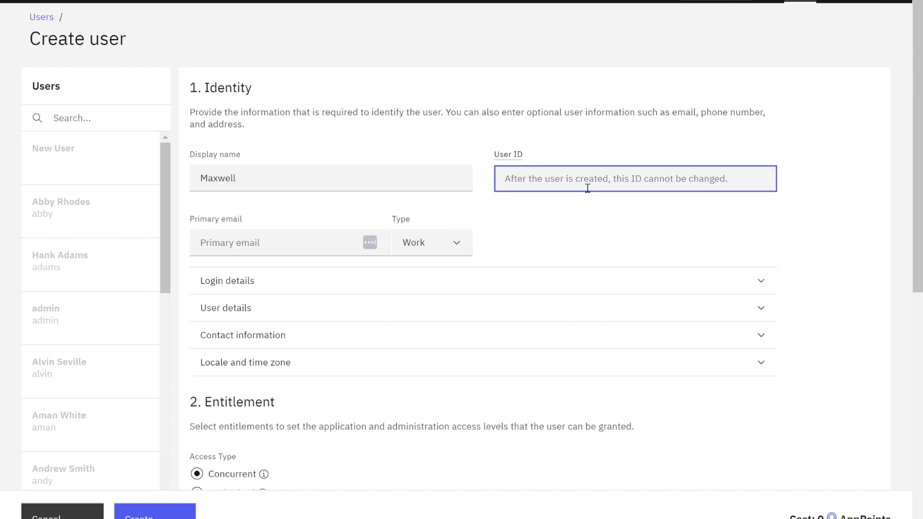
pyautogui.write('maxwe')
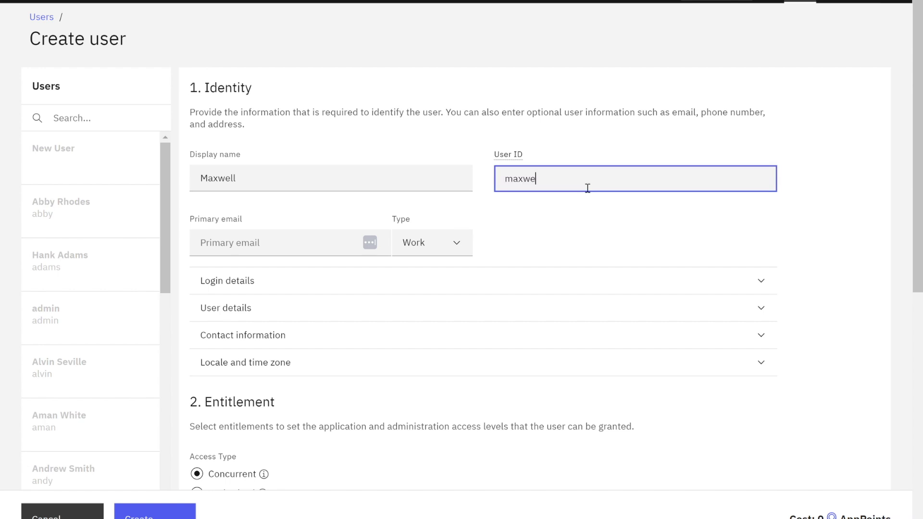
pyautogui.write('ll')
pyautogui.click(256, 254)
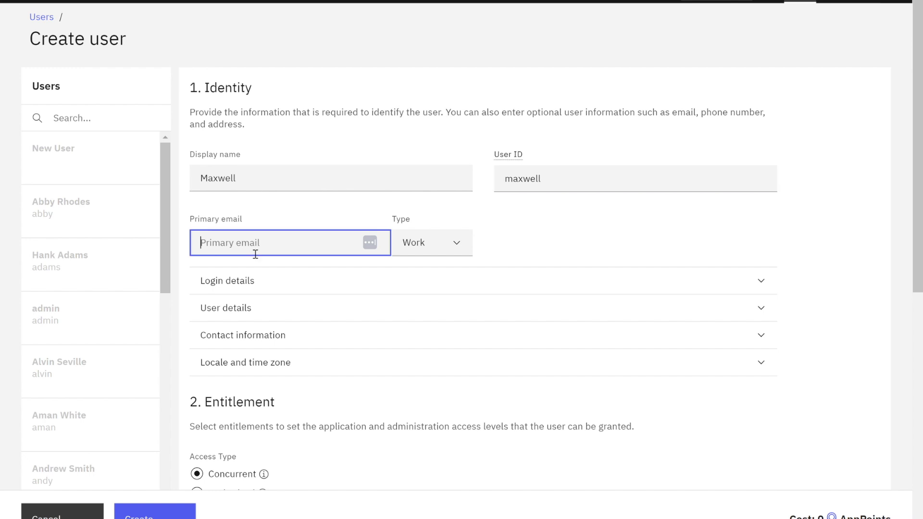
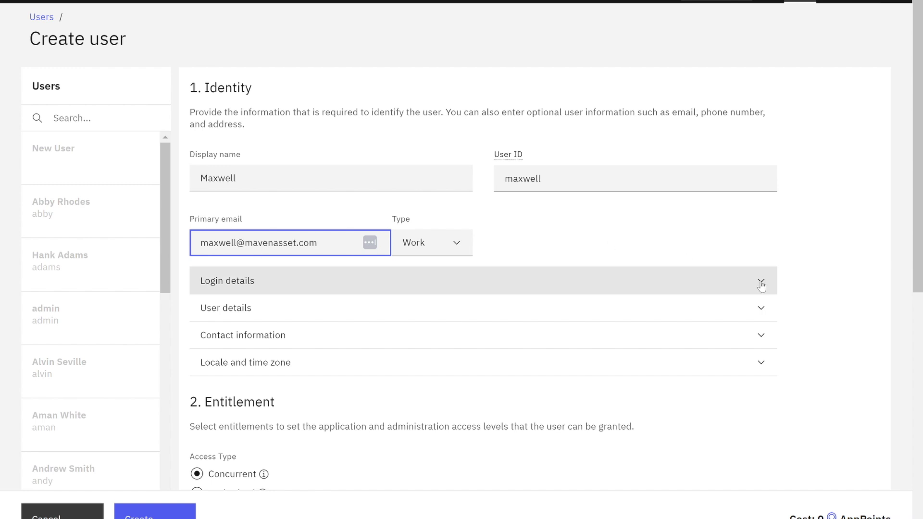
pyautogui.click(762, 285)
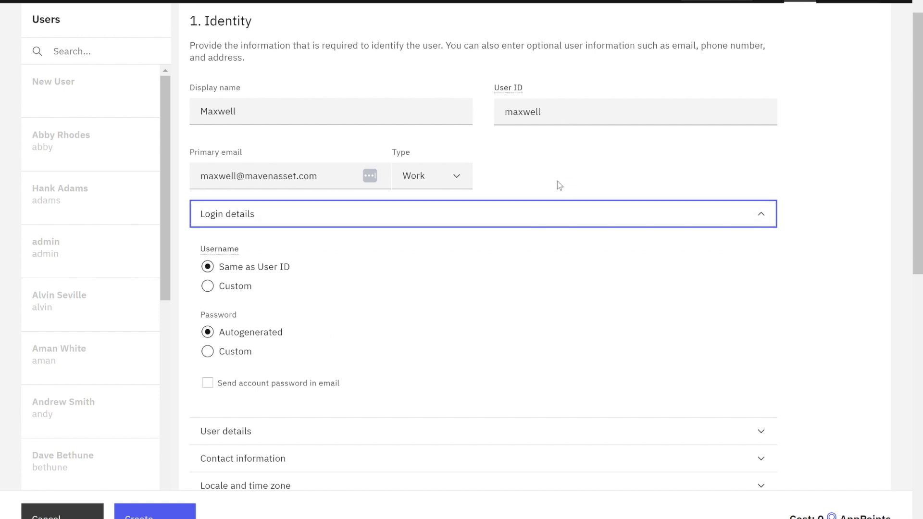
# - Choose a Custom password, enter one meeting the 15–35 length rules, and reveal it
pyautogui.scroll(-1, 459, 284)
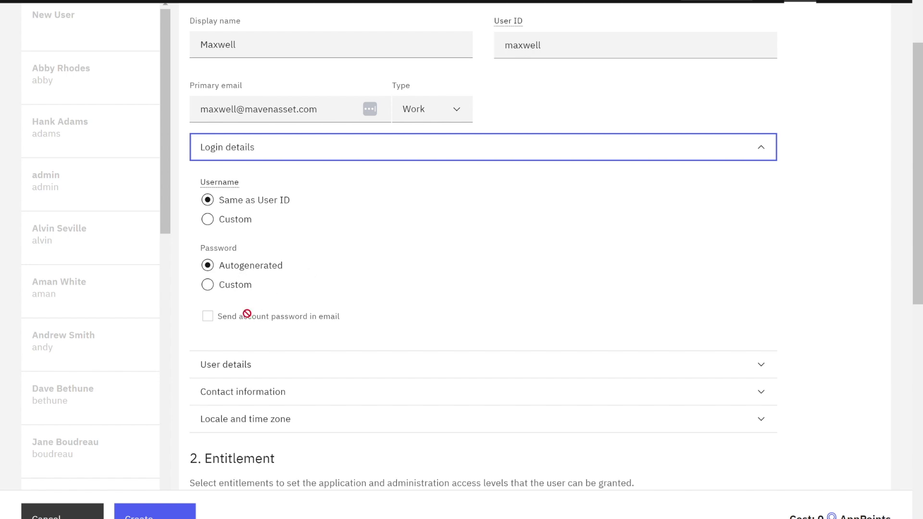
pyautogui.click(209, 285)
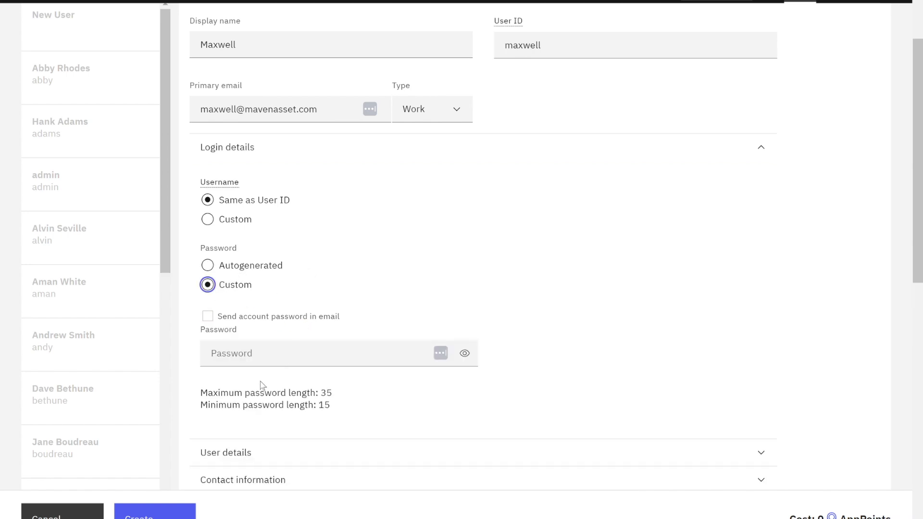
pyautogui.click(264, 364)
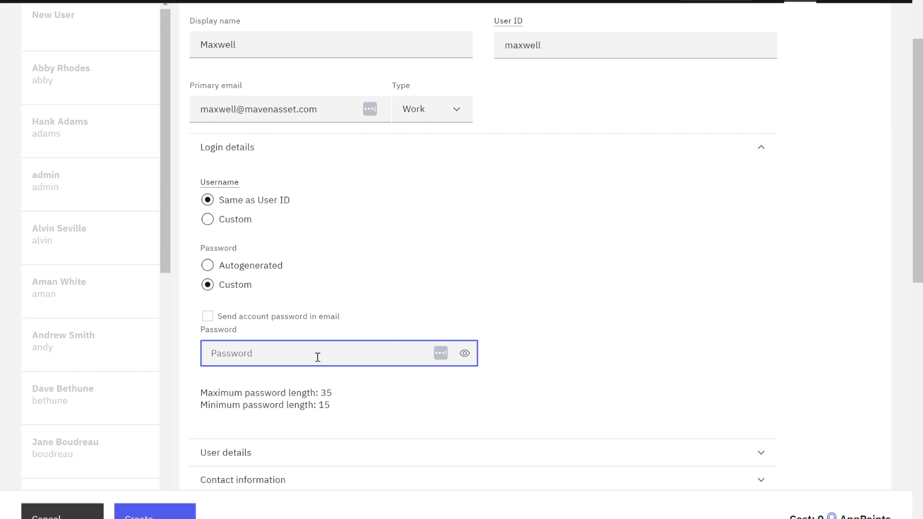
pyautogui.write('•••••••')
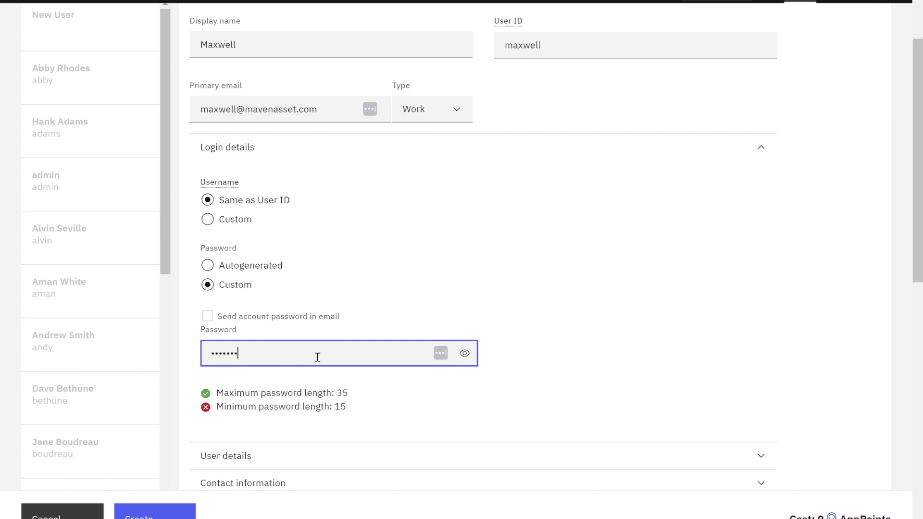
pyautogui.write('••')
pyautogui.press('BackSpace')
pyautogui.press('BackSpace')
pyautogui.press('BackSpace')
pyautogui.press('BackSpace')
pyautogui.press('BackSpace')
pyautogui.press('BackSpace')
pyautogui.press('BackSpace')
pyautogui.press('BackSpace')
pyautogui.press('BackSpace')
pyautogui.write('•••••••••••••••')
pyautogui.click(464, 354)
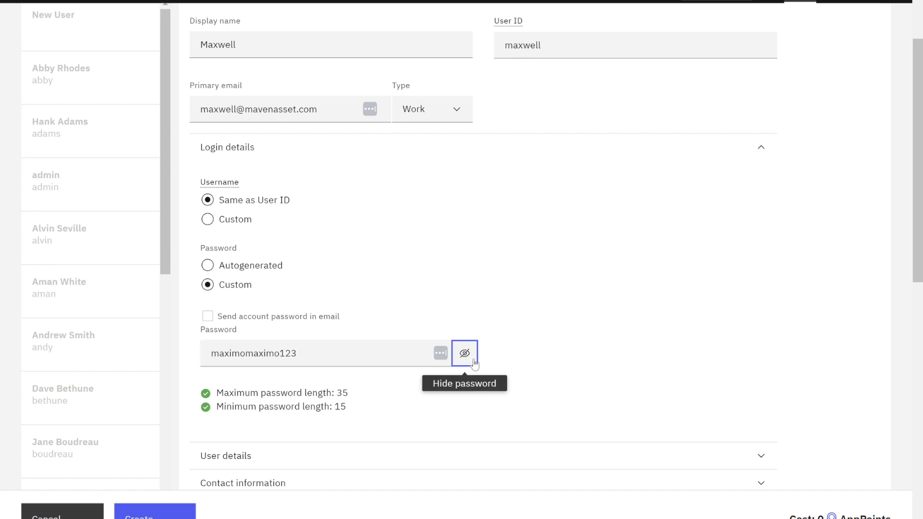
# - Scroll further down the form and expand the User details section
pyautogui.click(565, 298)
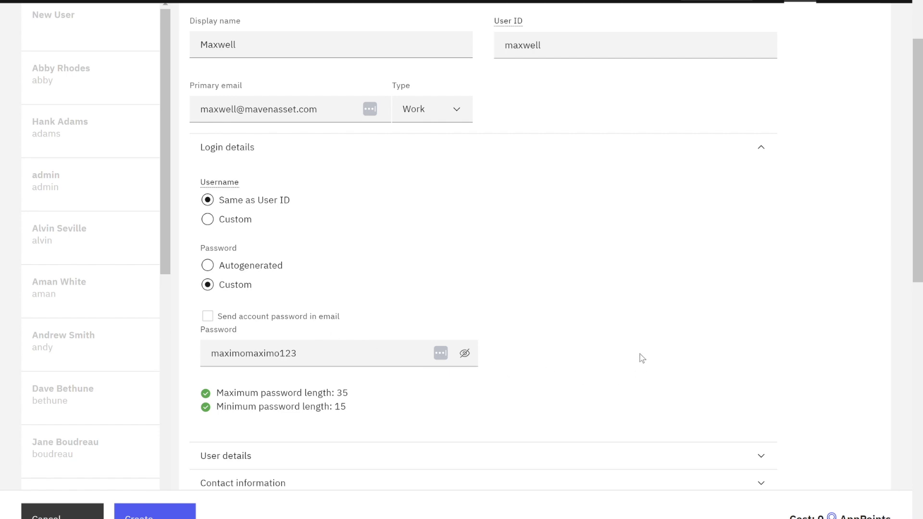
pyautogui.scroll(-1, 644, 352)
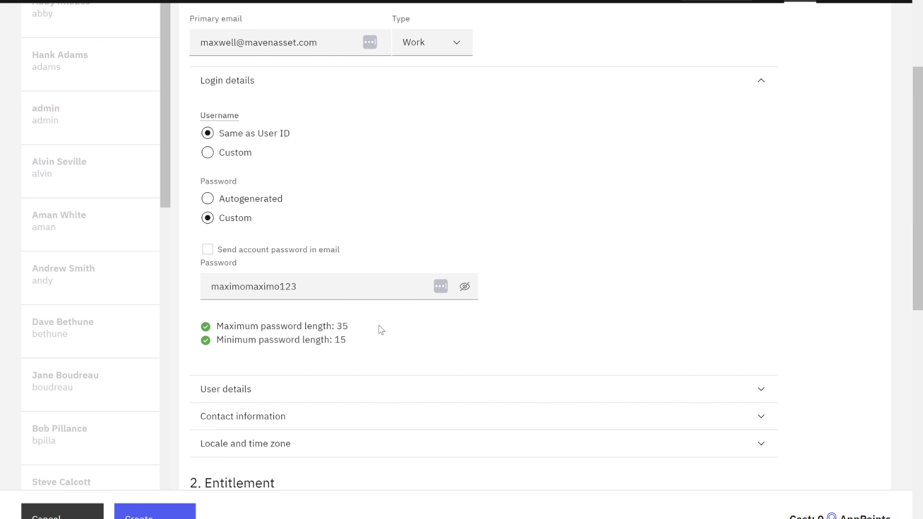
pyautogui.scroll(-1, 383, 321)
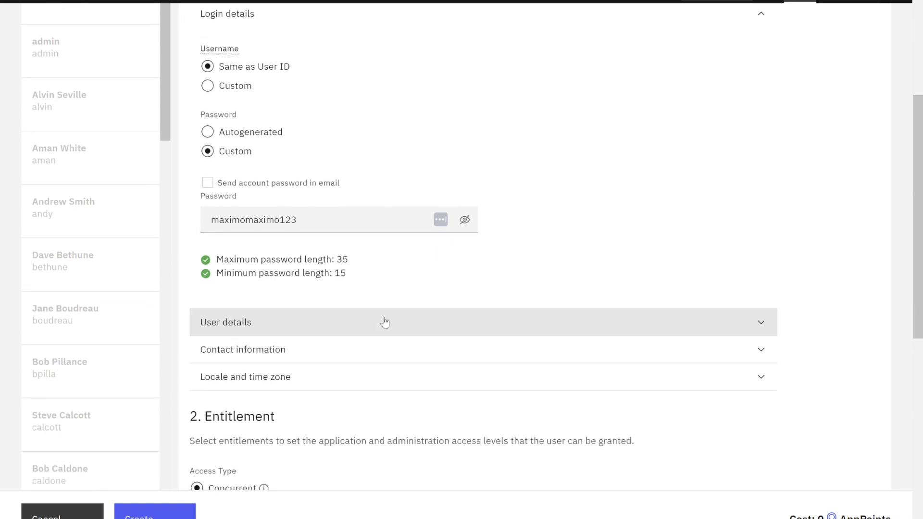
pyautogui.scroll(-1, 385, 322)
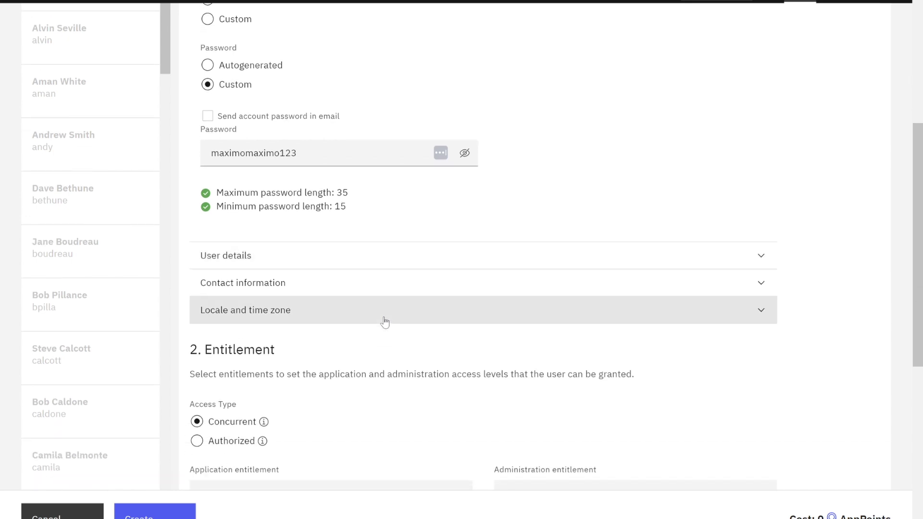
pyautogui.click(770, 259)
# - Enter the user's given name and surname in User details
pyautogui.scroll(-1, 770, 260)
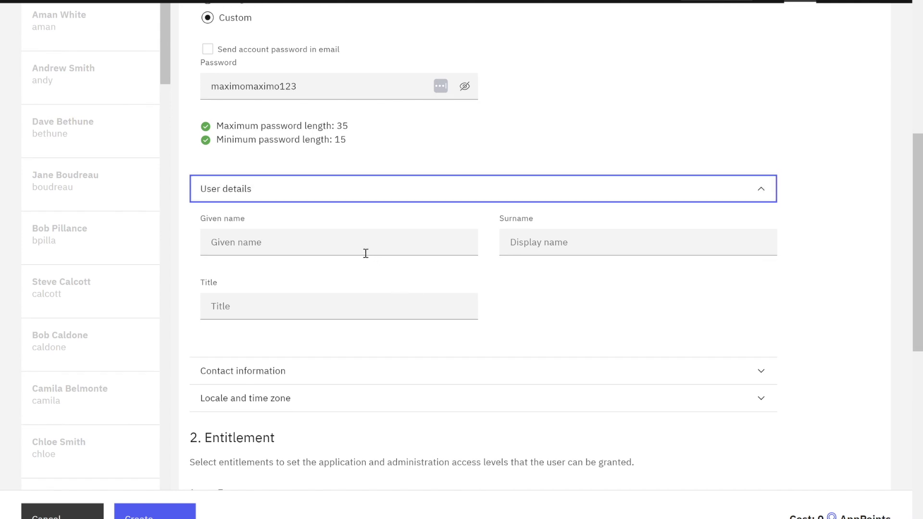
pyautogui.click(361, 250)
pyautogui.write('Maxwell')
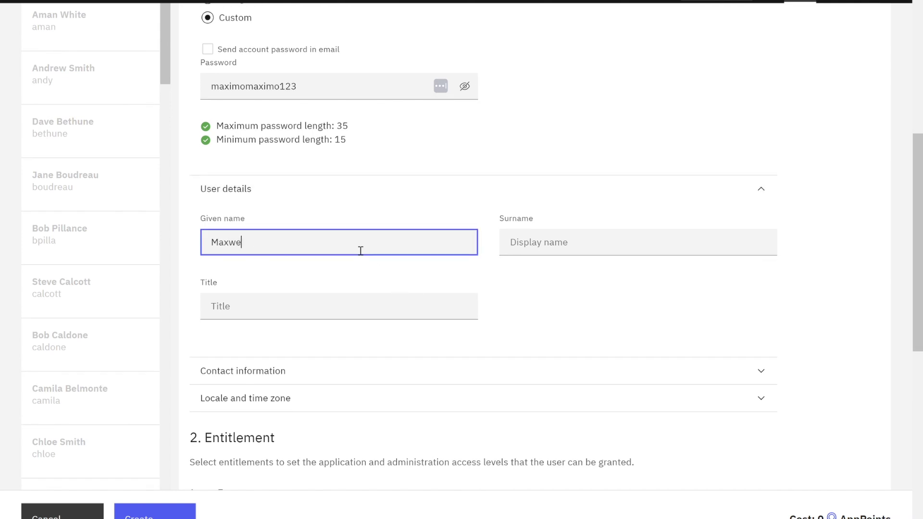
pyautogui.press('Tab')
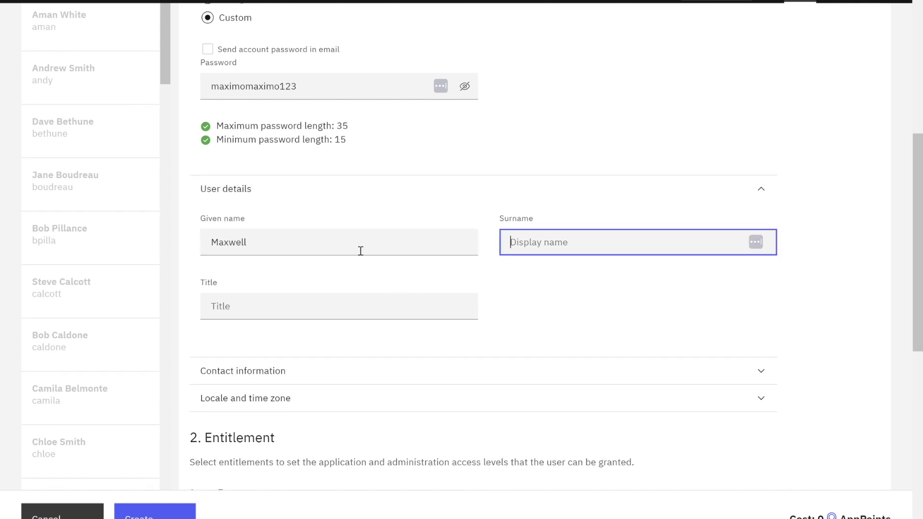
pyautogui.write('Smart')
# - Set the title to 'Demo User', correcting its capitalisation
pyautogui.click(264, 306)
pyautogui.write('Demo USer')
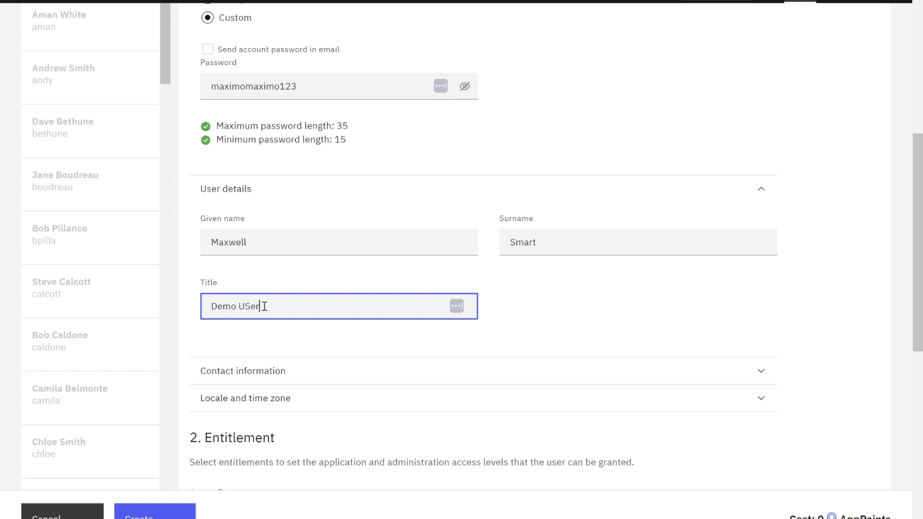
pyautogui.doubleClick(264, 306)
pyautogui.write('User')
pyautogui.scroll(-3, 490, 268)
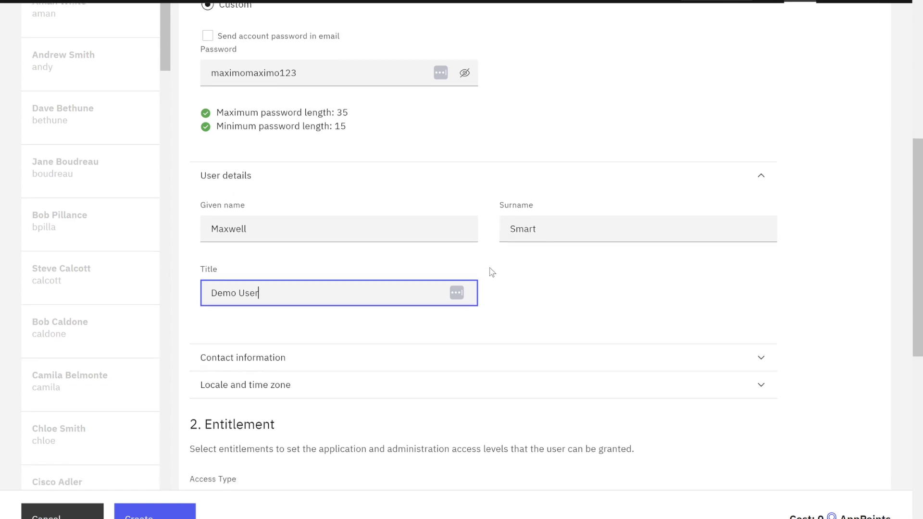
pyautogui.scroll(-3, 495, 278)
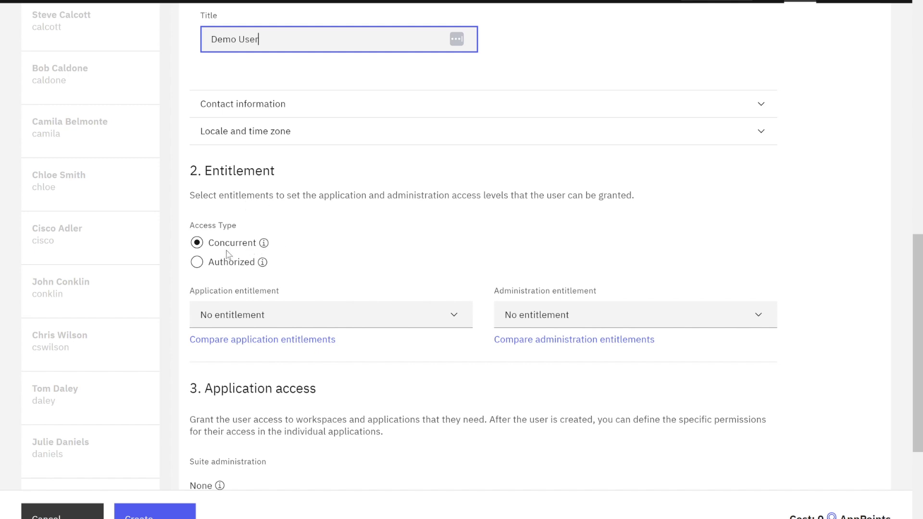
# - Set the access type to Authorized with the Premium application entitlement
pyautogui.click(203, 266)
pyautogui.click(204, 265)
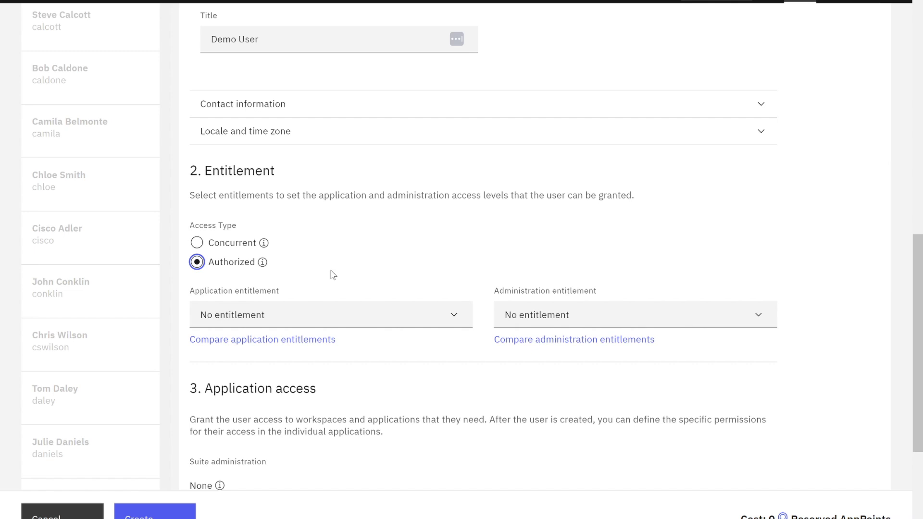
pyautogui.click(456, 316)
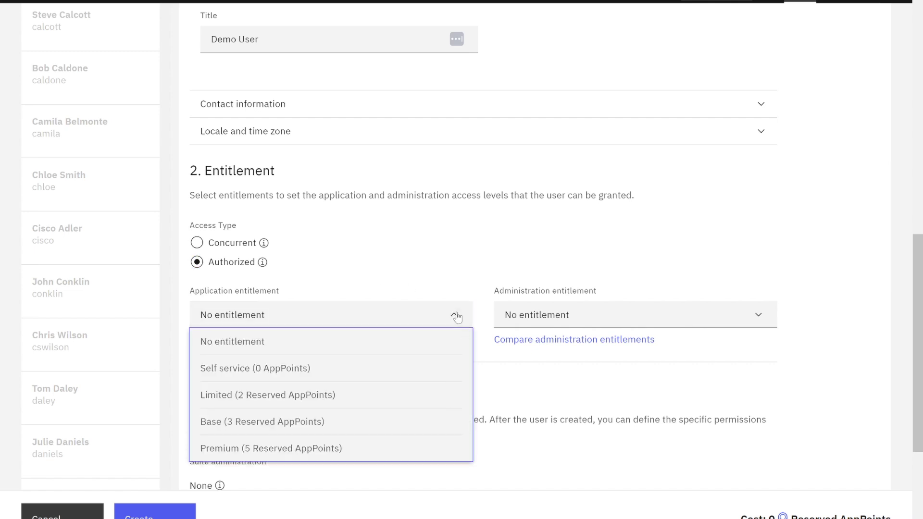
pyautogui.click(395, 449)
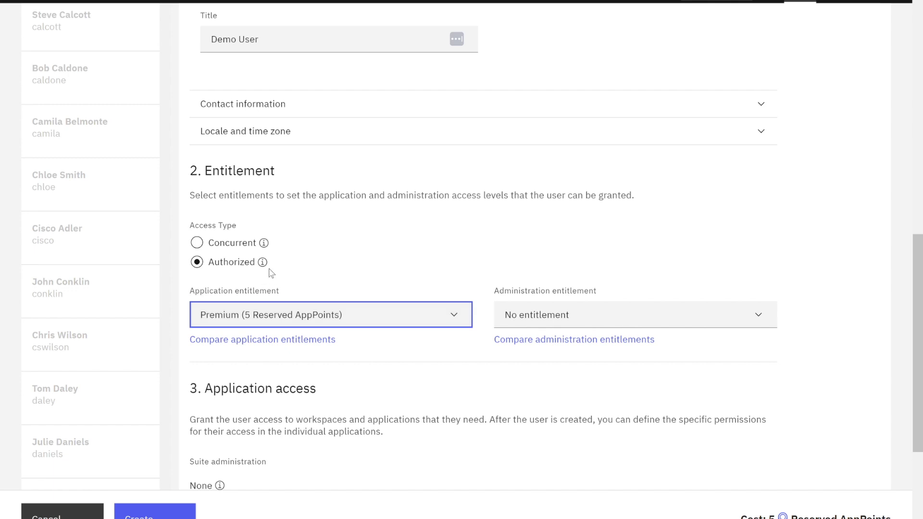
# - Scroll through the Create user form to review the entered details
pyautogui.scroll(-2, 445, 292)
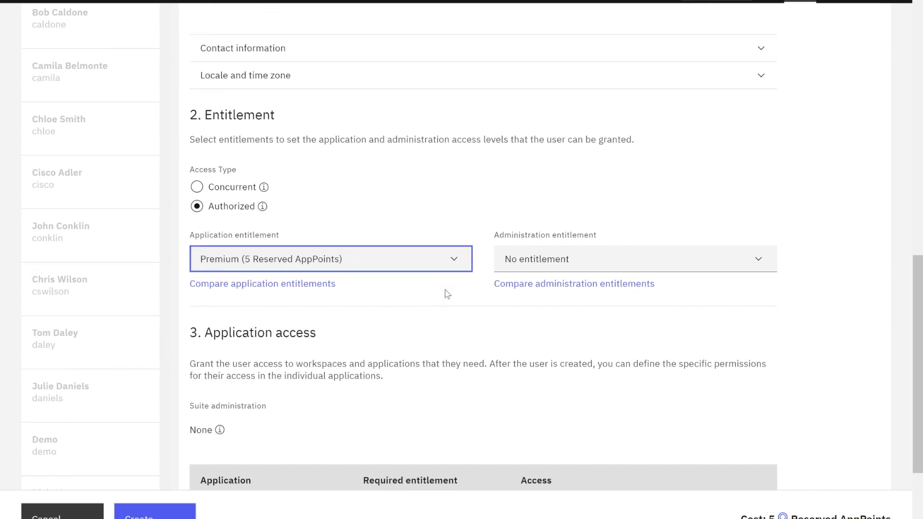
pyautogui.scroll(-1, 447, 293)
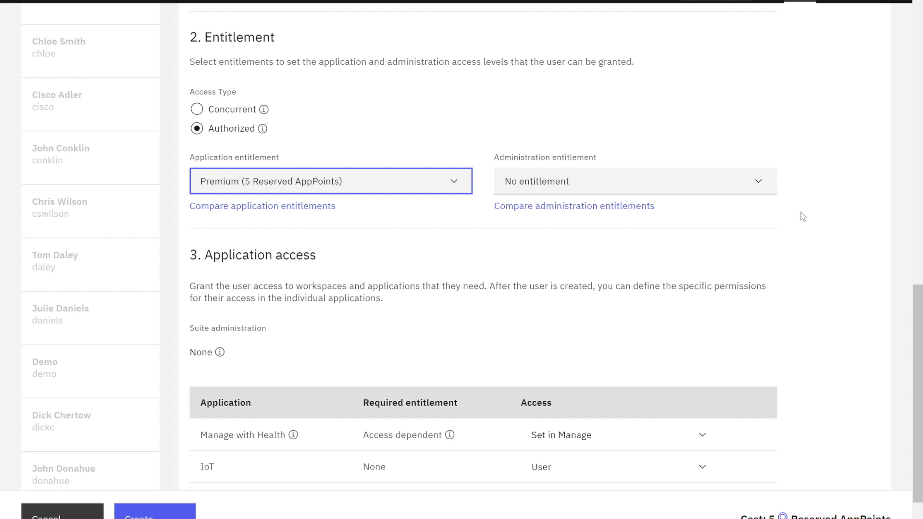
pyautogui.scroll(-1, 800, 215)
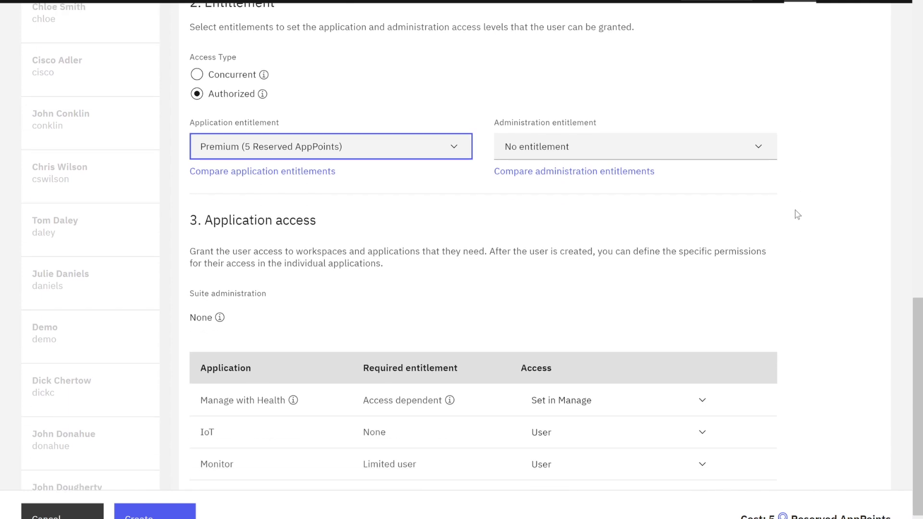
pyautogui.scroll(-1, 797, 215)
pyautogui.scroll(-1, 797, 215)
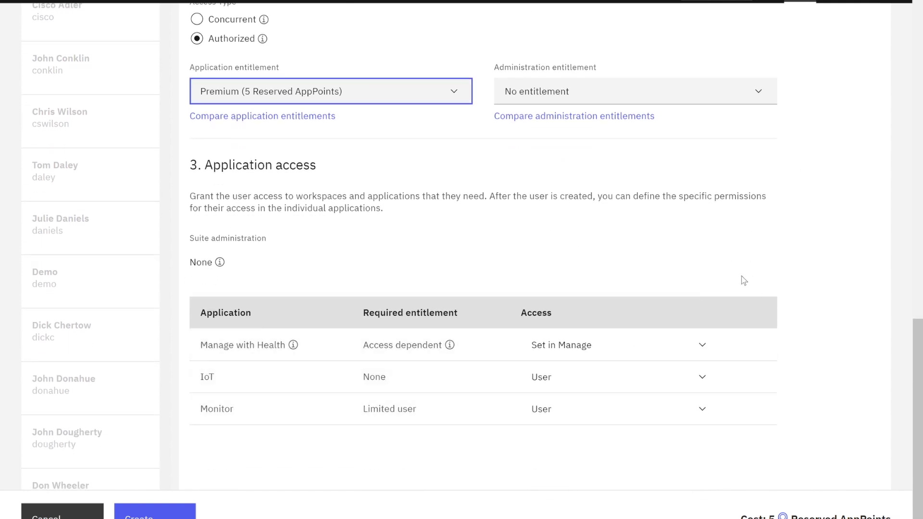
pyautogui.scroll(15, 745, 277)
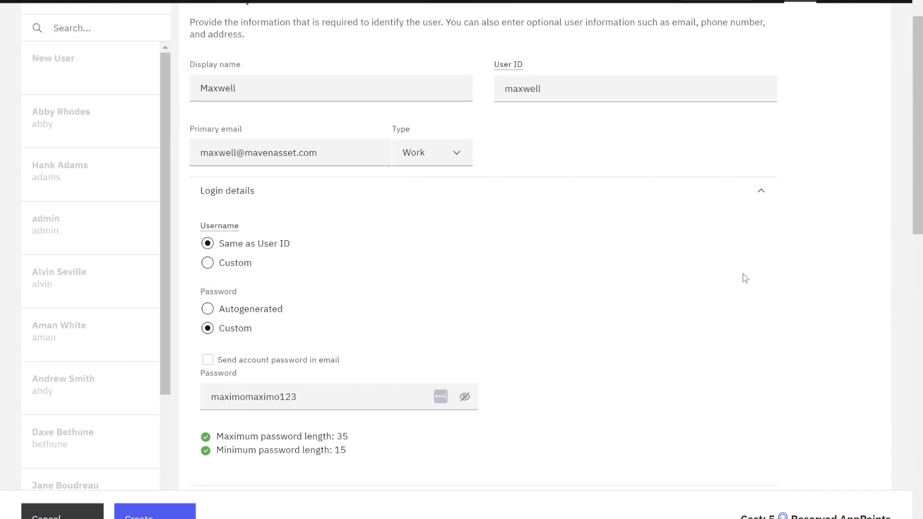
pyautogui.scroll(-10, 402, 336)
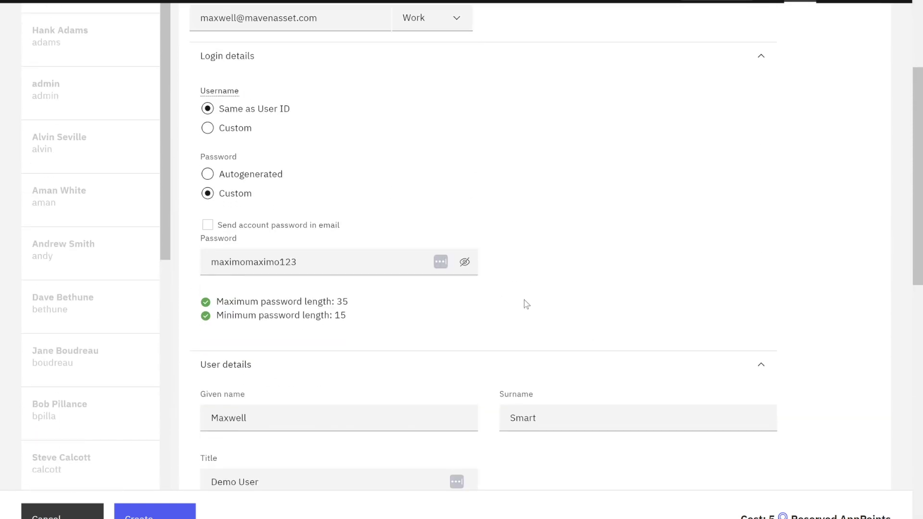
# - Create the user and close the password distribution notice to view the new user
pyautogui.click(155, 511)
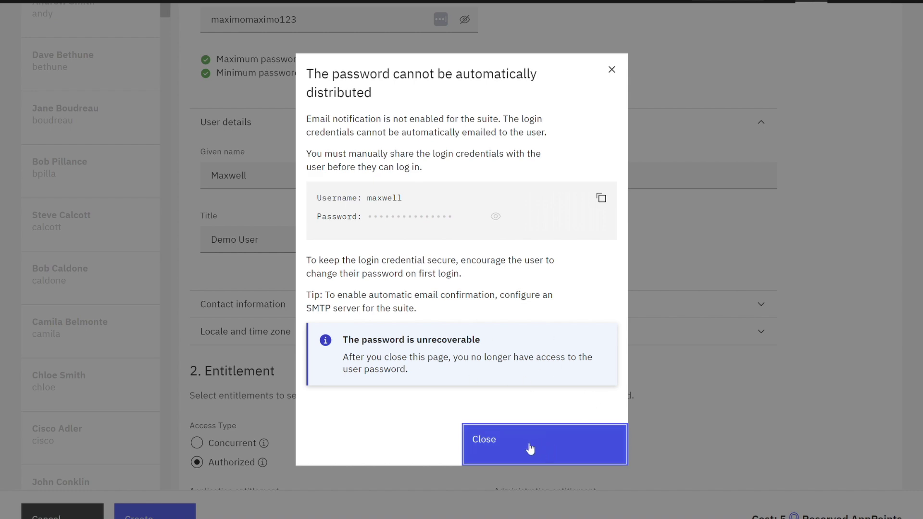
pyautogui.click(529, 447)
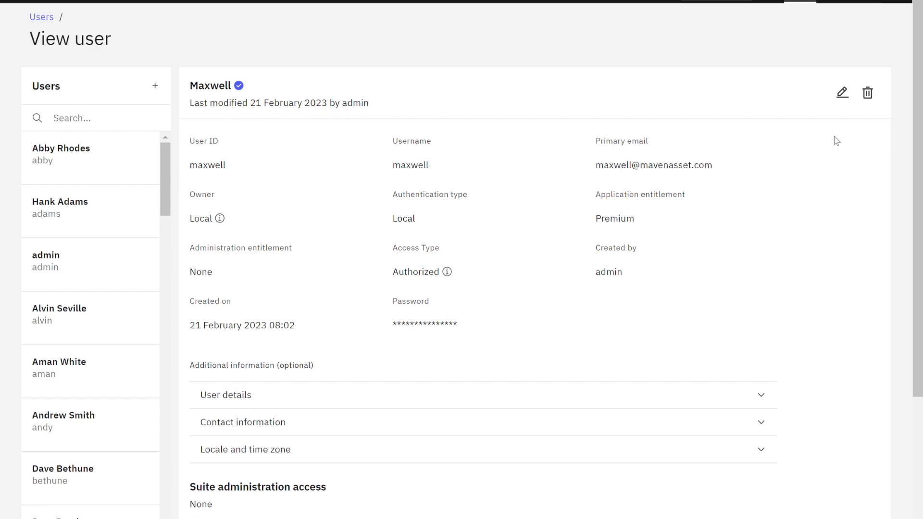
# - Log out of the admin account, sign back in, and launch Manage from the Suite navigator
pyautogui.click(872, 2)
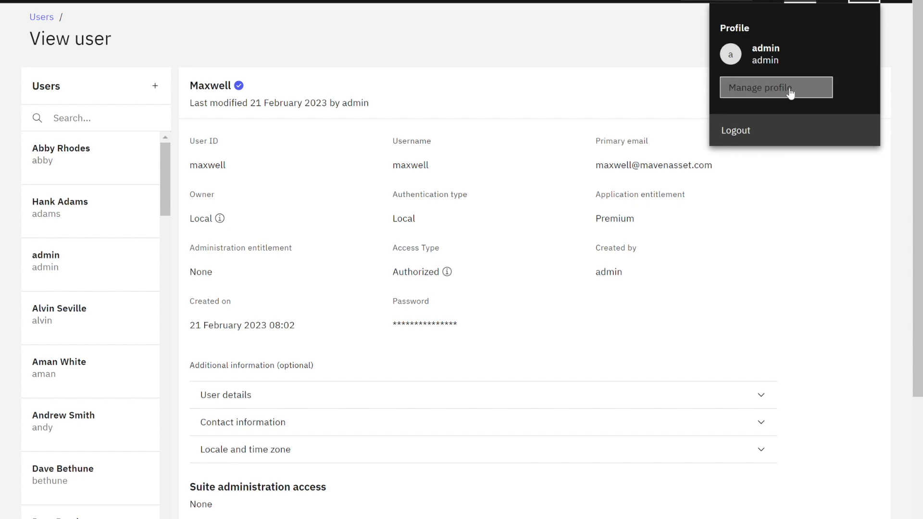
pyautogui.click(755, 135)
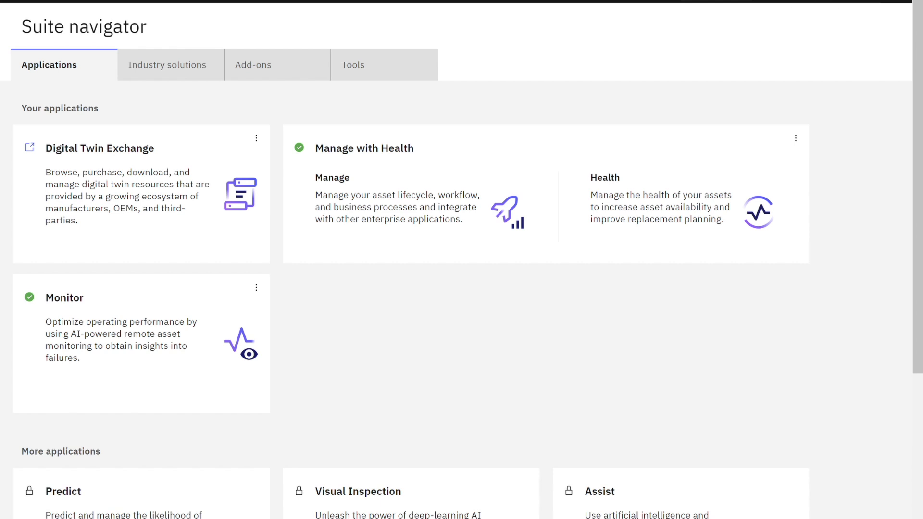
pyautogui.moveTo(486, 246)
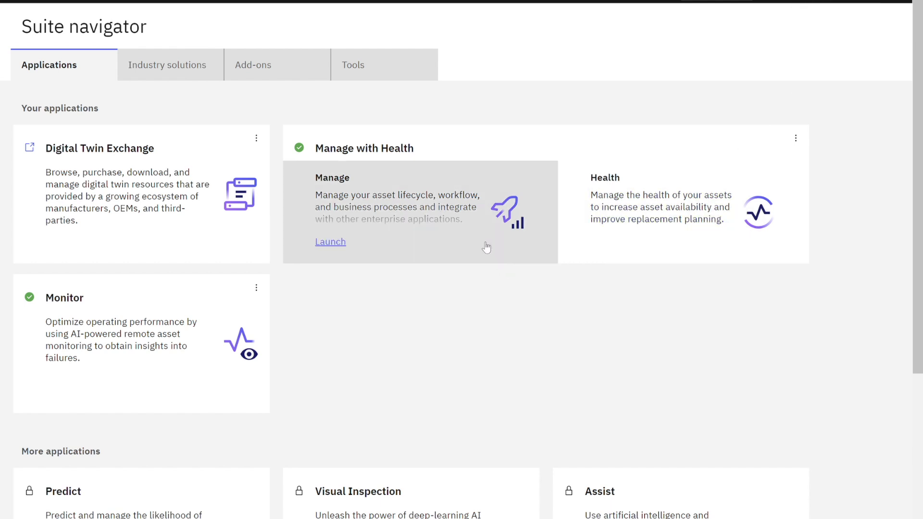
pyautogui.click(326, 244)
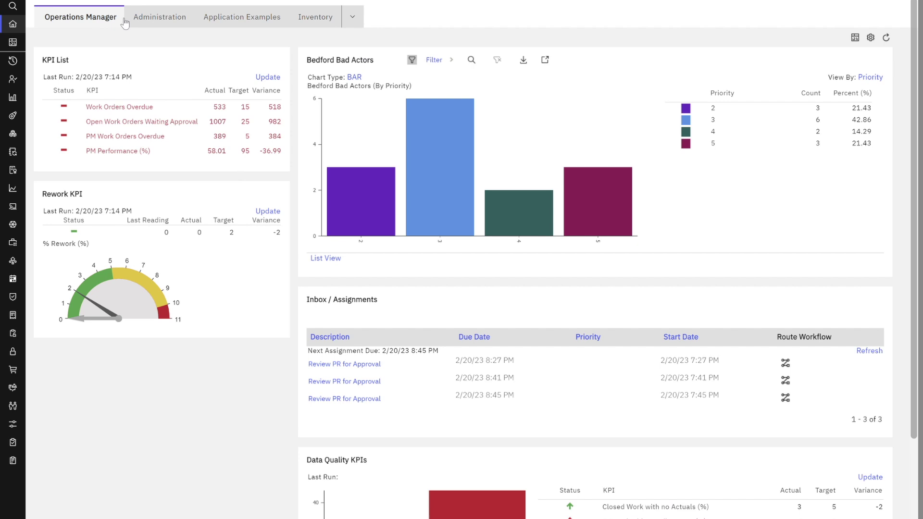
# - Open Administration > Users from the Manage navigation rail
pyautogui.moveTo(22, 50)
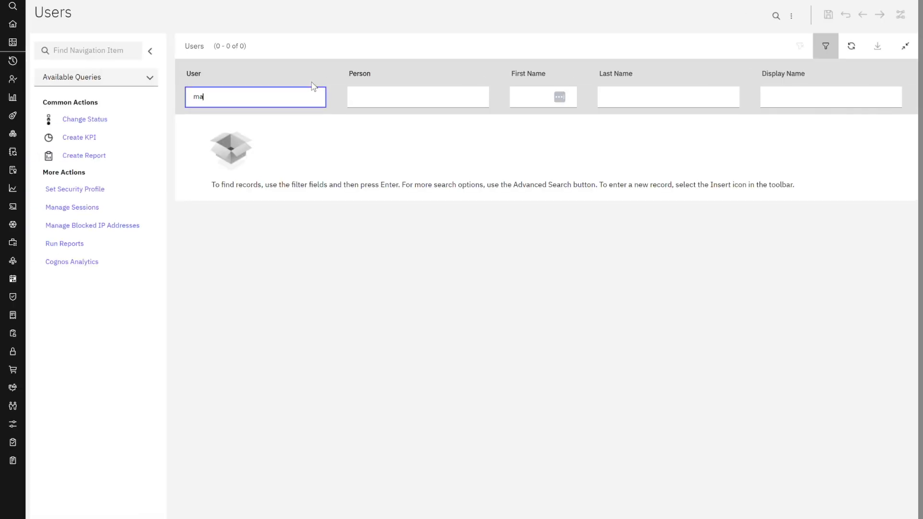
# - Filter Users by the new user ID, open its record, and open the Supervisor value lookup
pyautogui.write('maxwell')
pyautogui.press('Return')
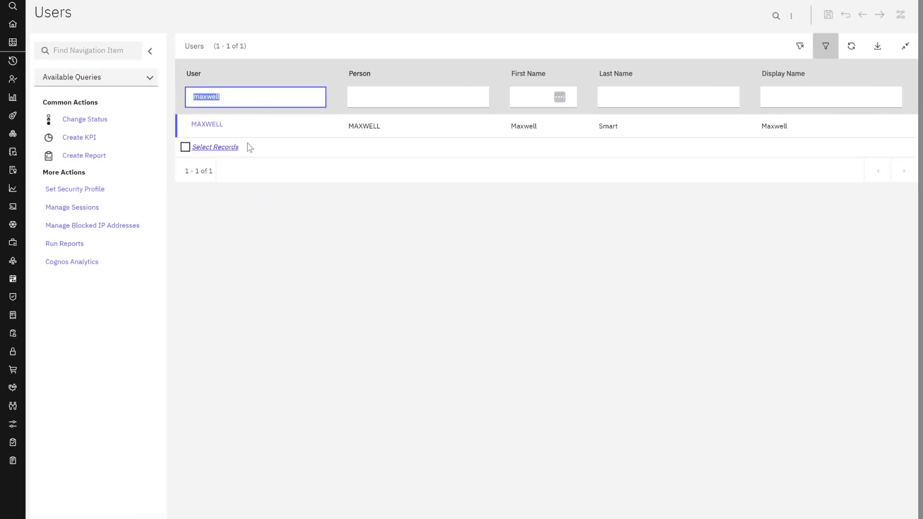
pyautogui.click(220, 128)
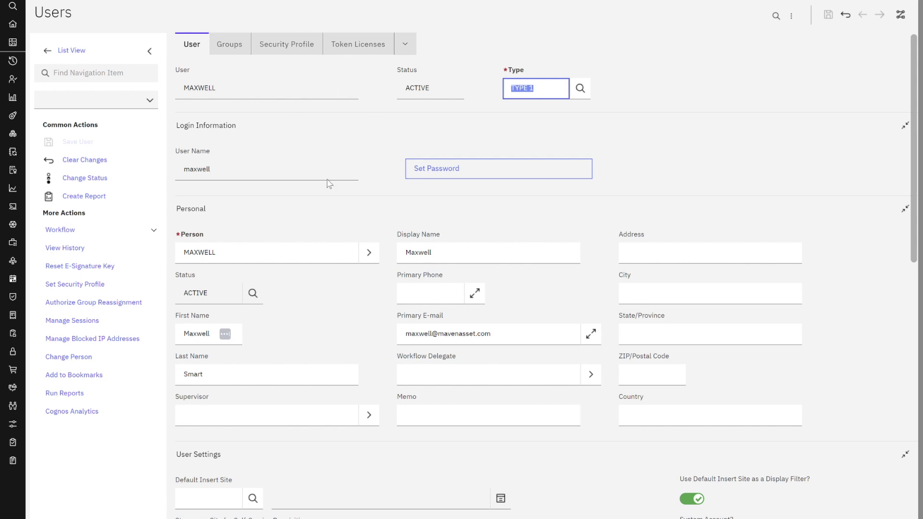
pyautogui.scroll(-2, 271, 186)
pyautogui.click(230, 354)
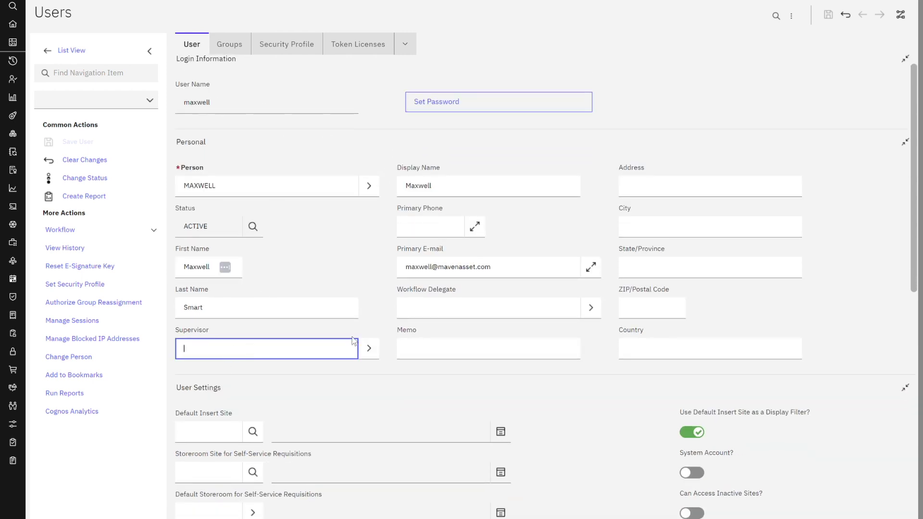
pyautogui.click(366, 350)
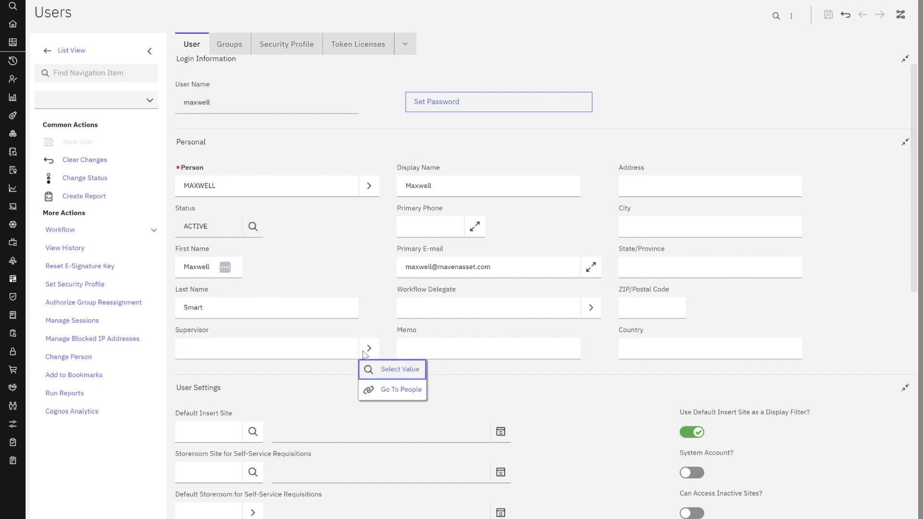
pyautogui.click(406, 372)
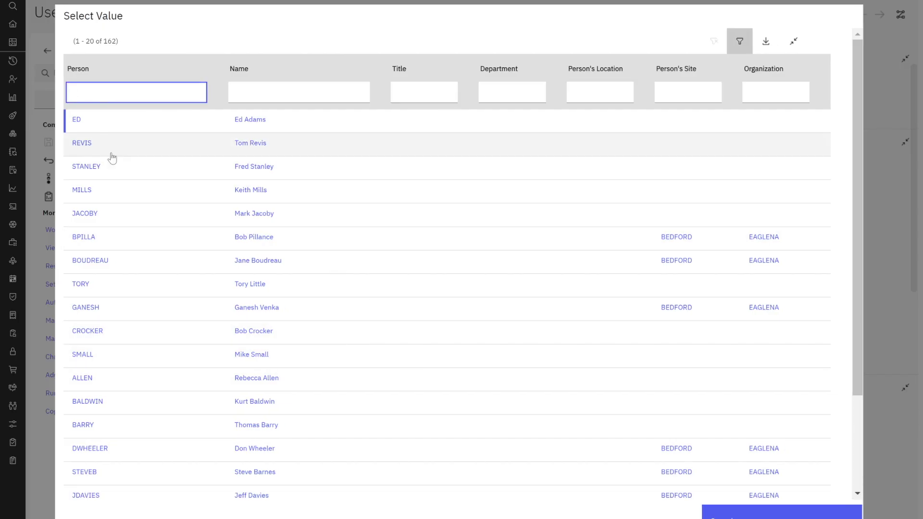
# - Pick the supervisor from the person lookup and save the user record
pyautogui.click(94, 127)
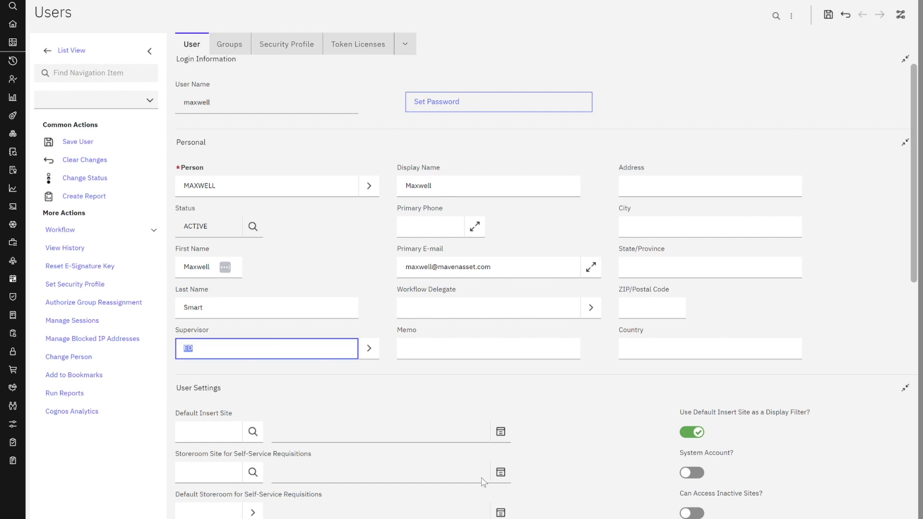
pyautogui.click(443, 403)
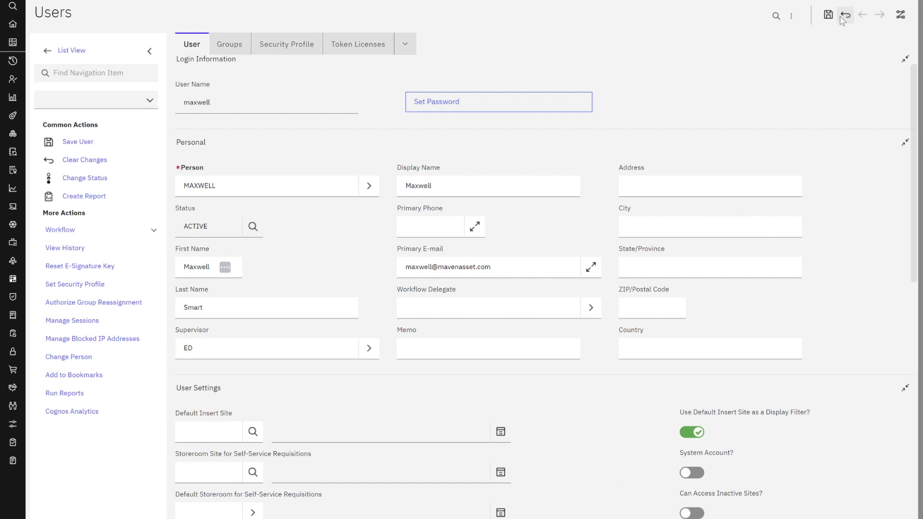
pyautogui.click(828, 14)
# - Add the INSPECTOR security group to Maxwell's user record
pyautogui.click(246, 48)
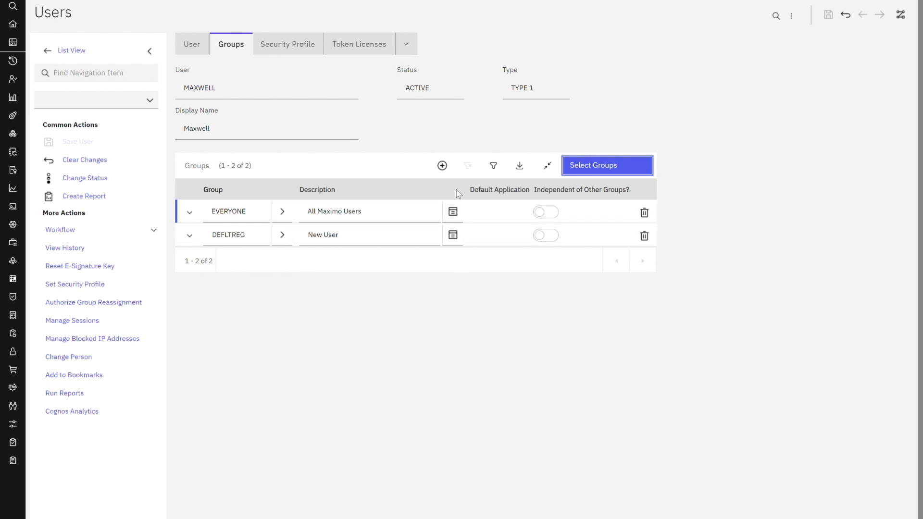
pyautogui.click(441, 166)
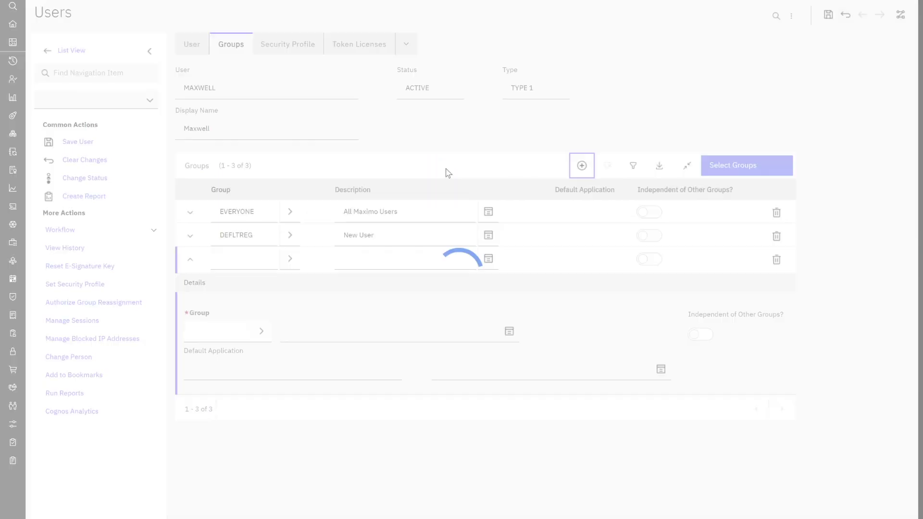
pyautogui.click(271, 334)
pyautogui.click(281, 352)
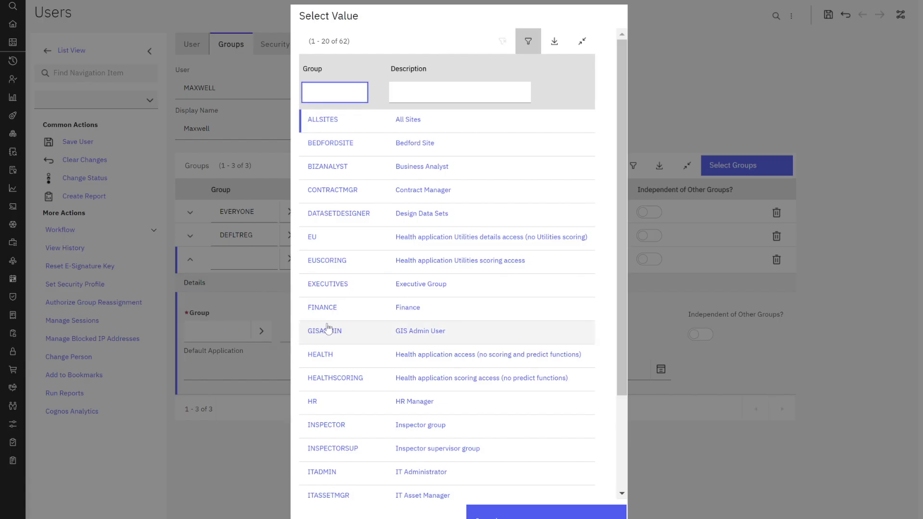
pyautogui.scroll(-3, 327, 336)
pyautogui.click(326, 358)
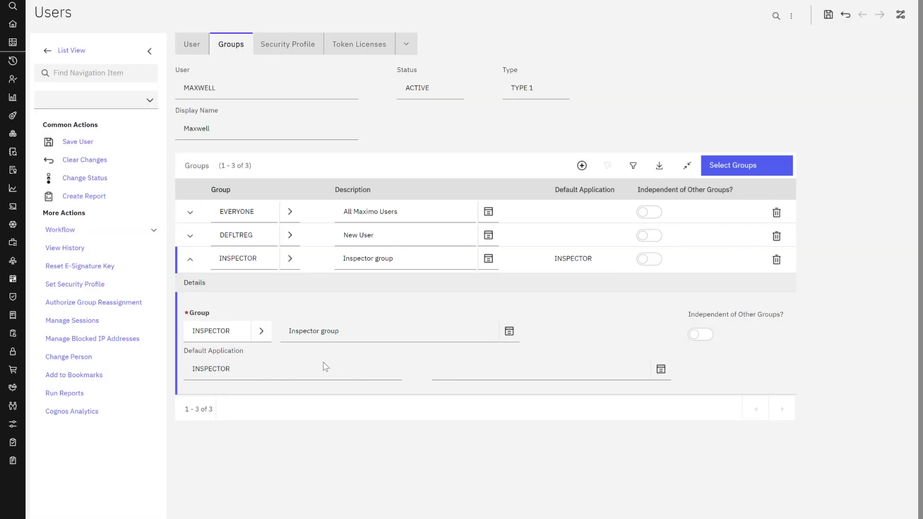
pyautogui.click(191, 260)
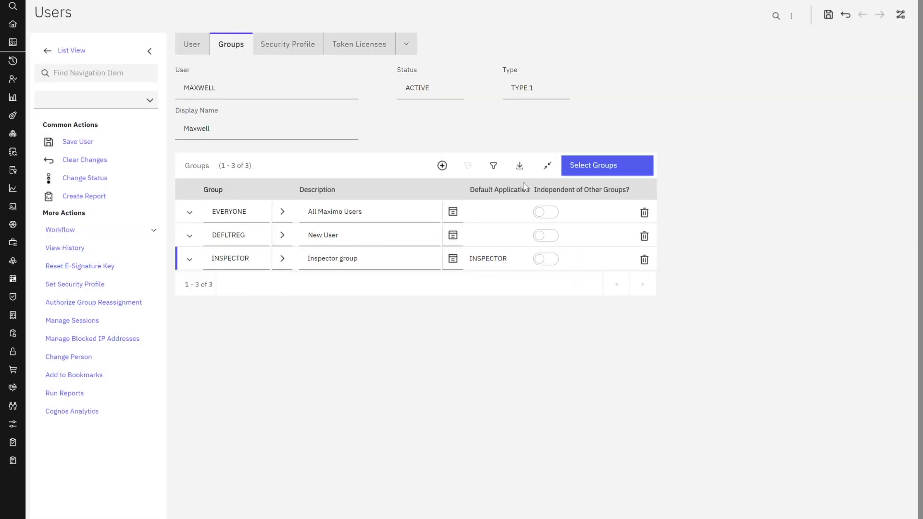
# - Add the MAINTENANCE group as a second group row and save the user
pyautogui.click(442, 165)
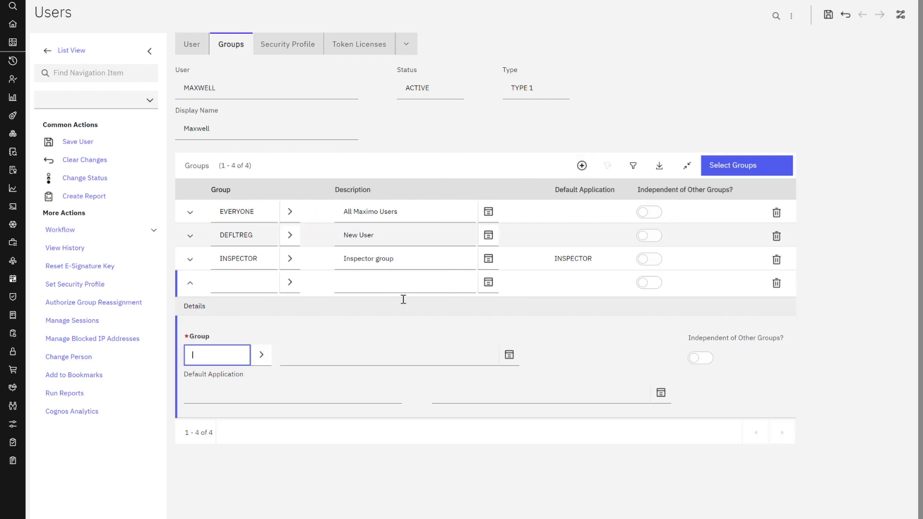
pyautogui.click(271, 361)
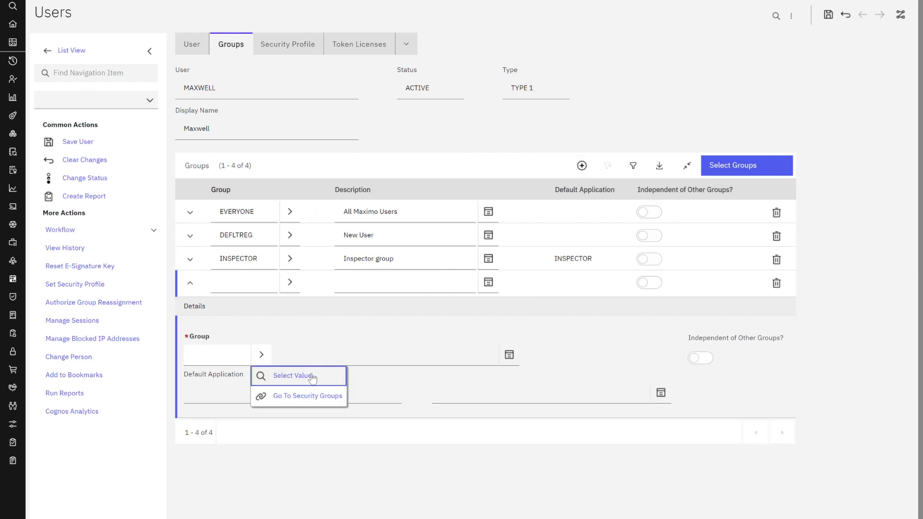
pyautogui.click(310, 377)
pyautogui.scroll(-3, 454, 308)
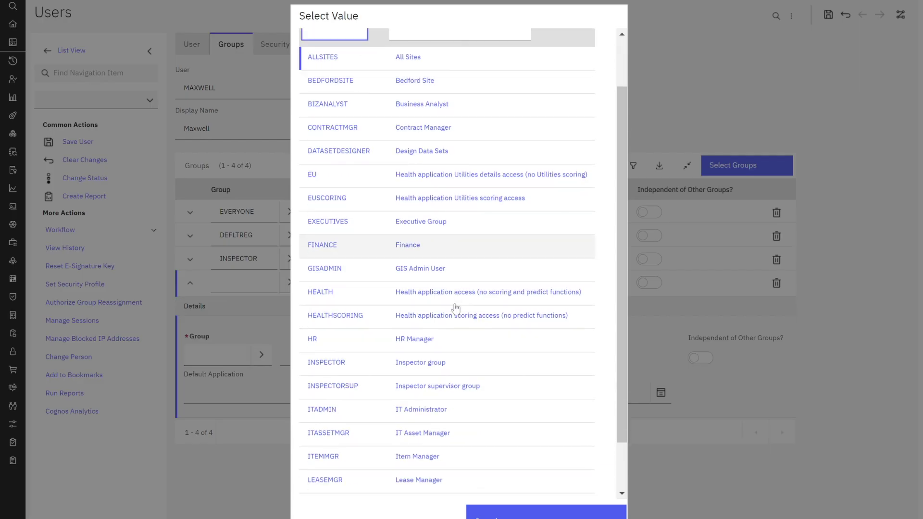
pyautogui.click(327, 368)
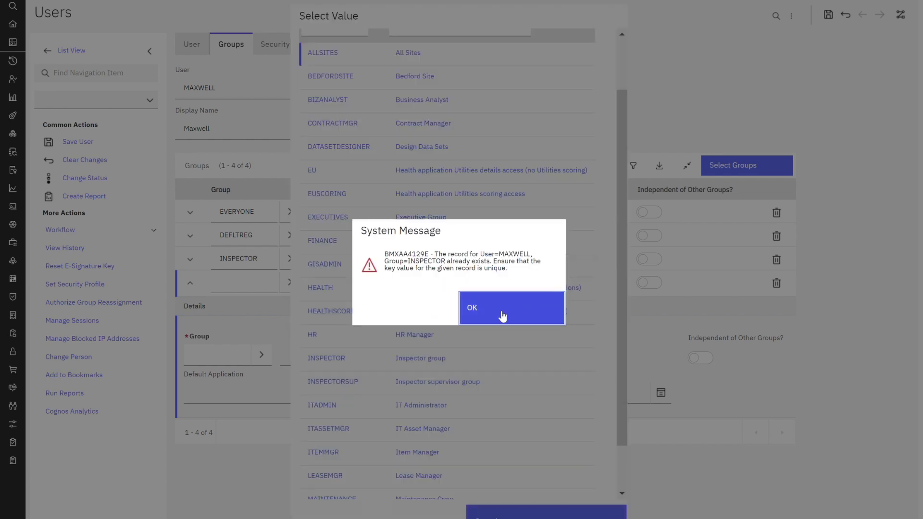
pyautogui.click(500, 315)
pyautogui.scroll(-2, 480, 324)
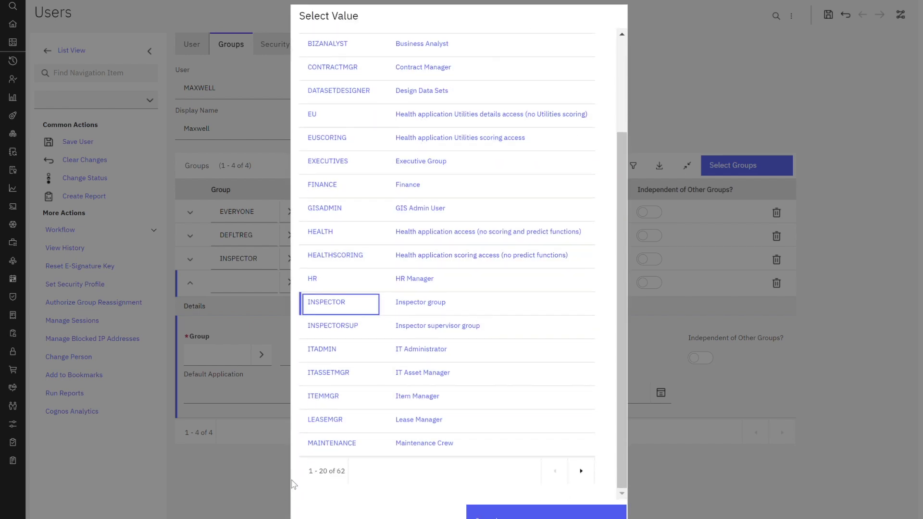
pyautogui.click(326, 452)
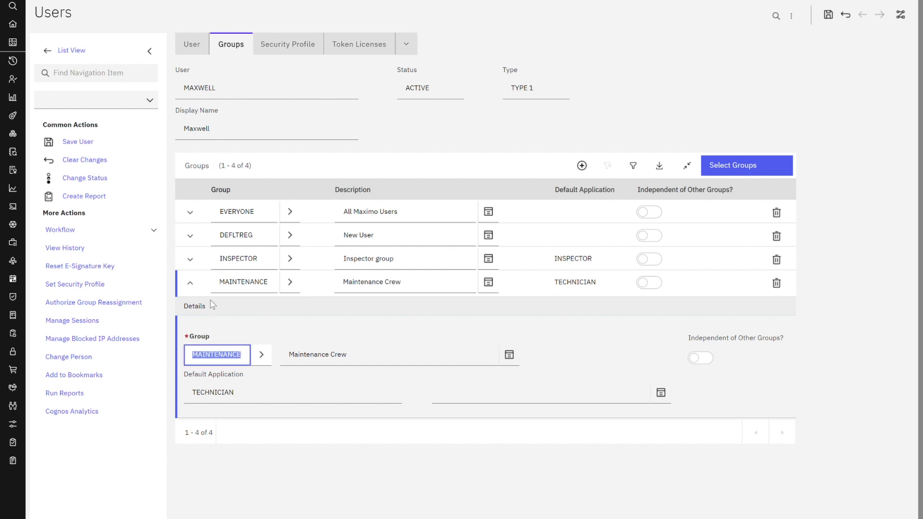
pyautogui.click(209, 292)
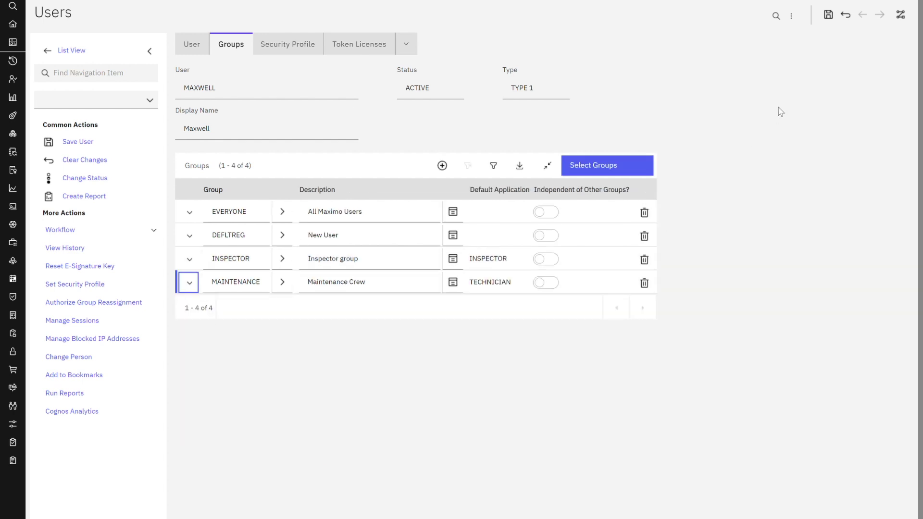
pyautogui.click(828, 14)
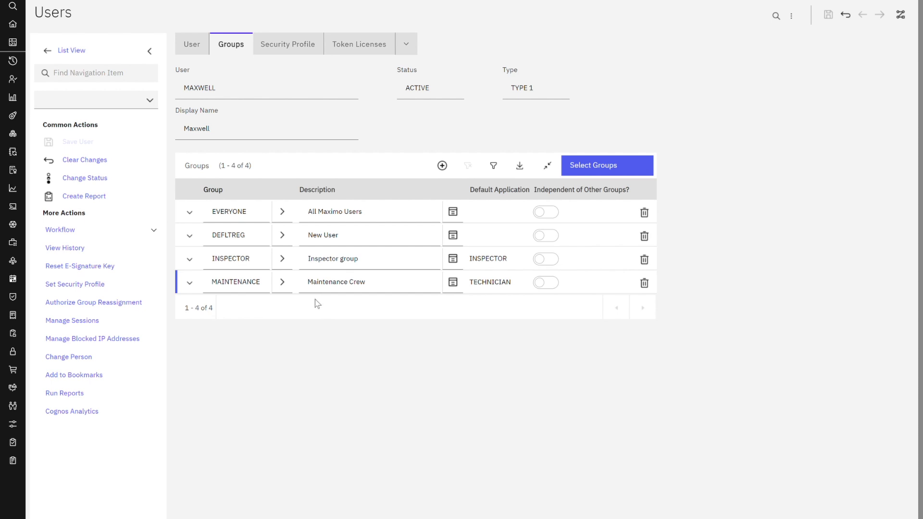
# - Start a new Labor record and select MAXWELL as its person
pyautogui.moveTo(22, 69)
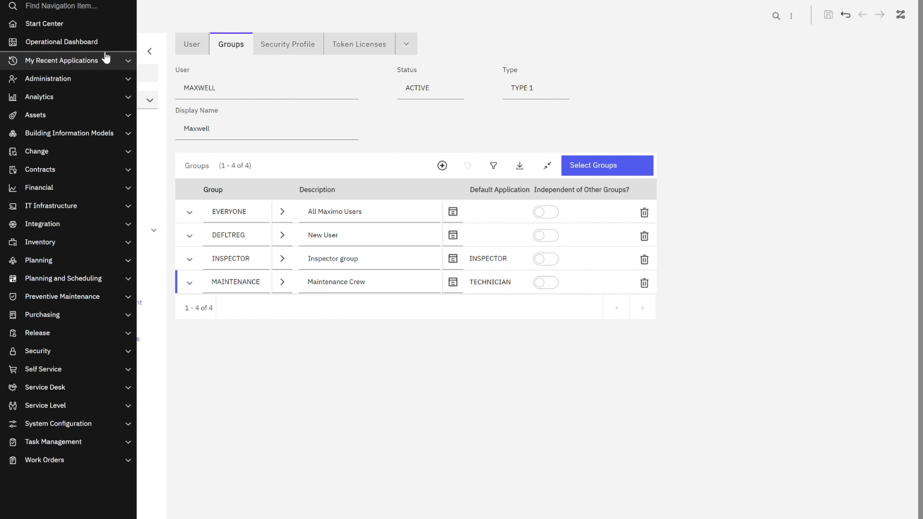
pyautogui.click(106, 59)
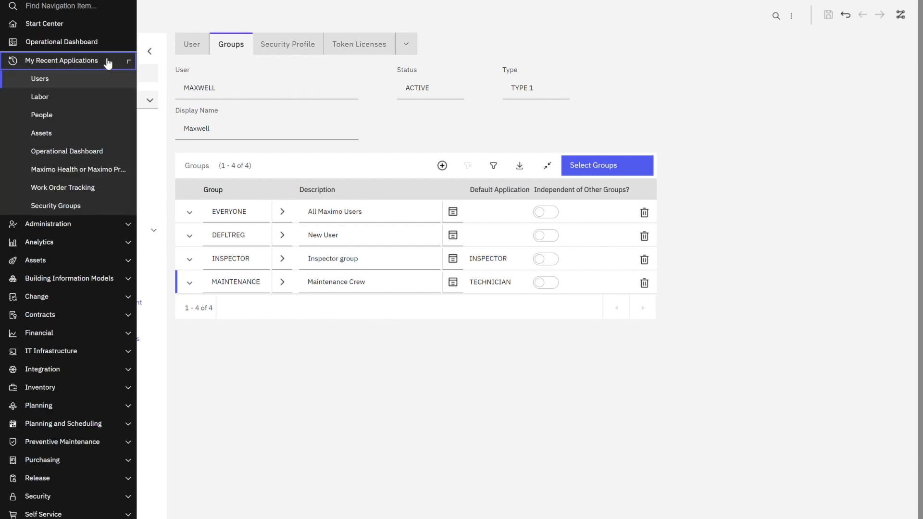
pyautogui.click(86, 98)
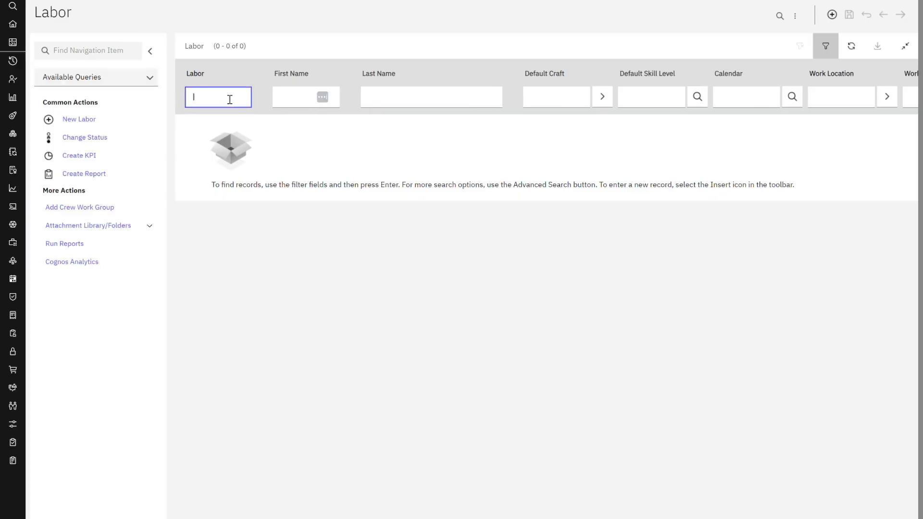
pyautogui.click(832, 14)
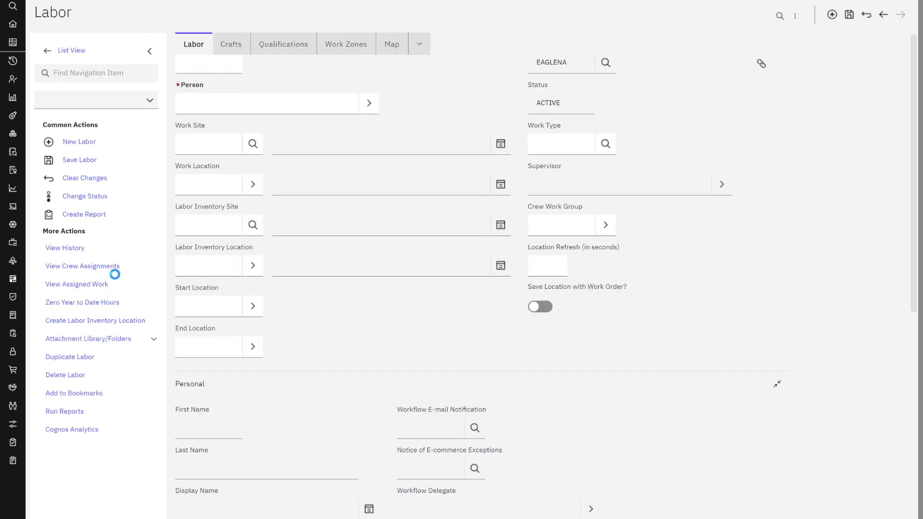
pyautogui.click(369, 128)
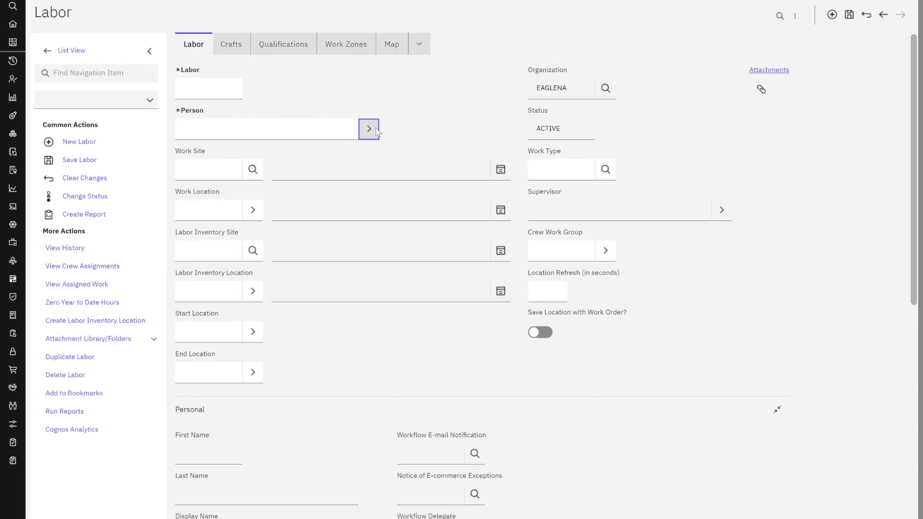
pyautogui.click(380, 149)
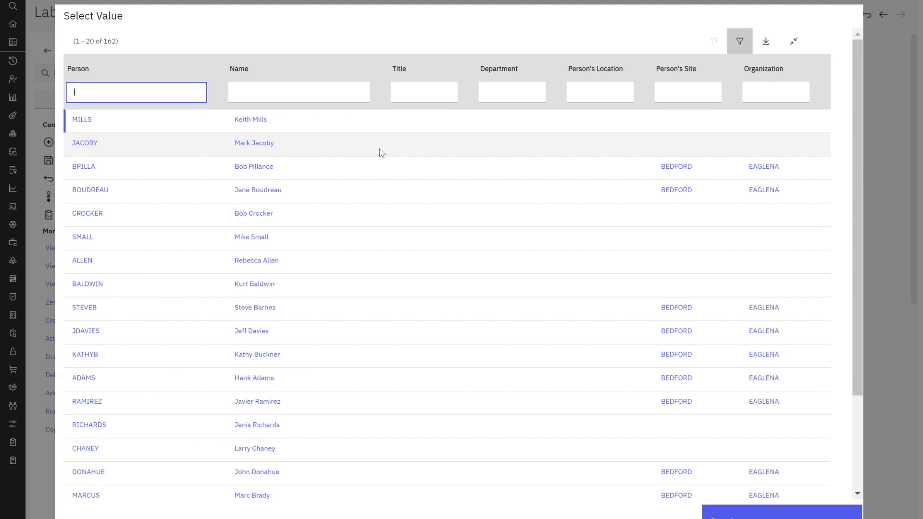
pyautogui.write('maxwell')
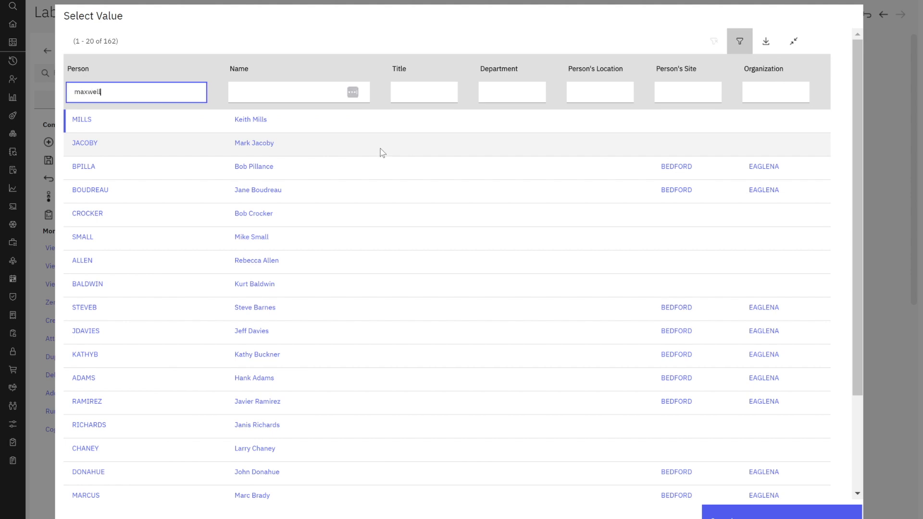
pyautogui.press('Return')
pyautogui.click(107, 288)
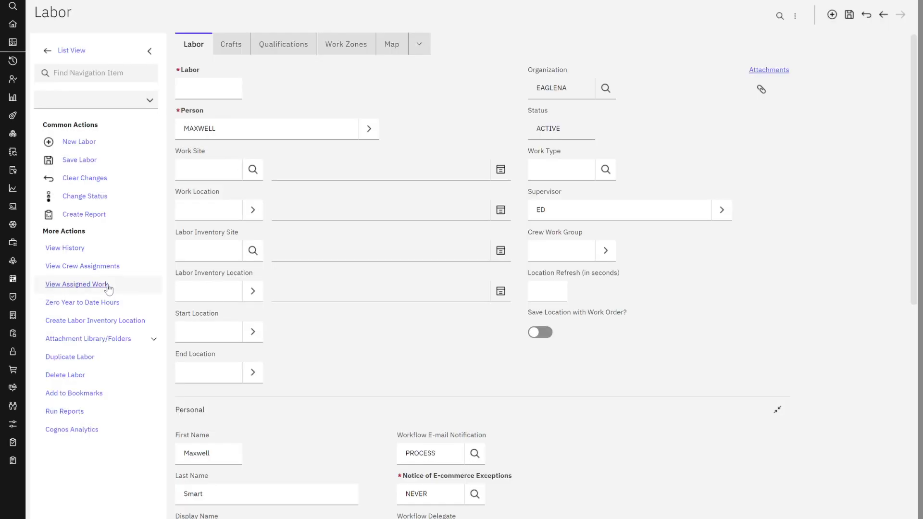
# - Enter labor ID 'maxwell' and choose BEDFORD as the work site
pyautogui.click(215, 99)
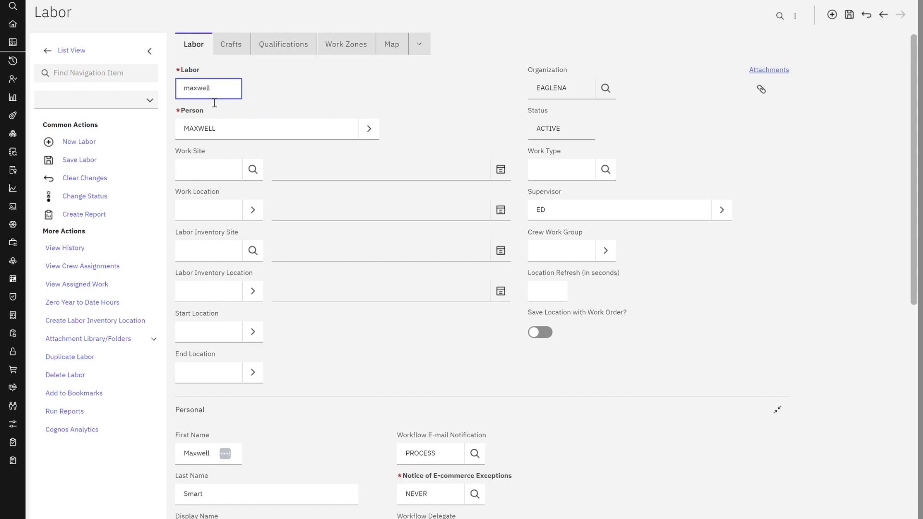
pyautogui.write('maxwell')
pyautogui.press('Tab')
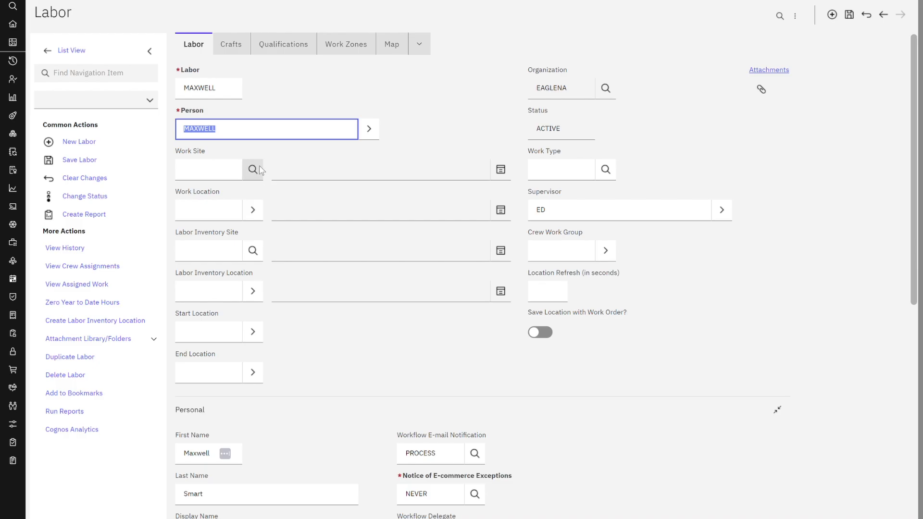
pyautogui.click(253, 170)
pyautogui.click(299, 202)
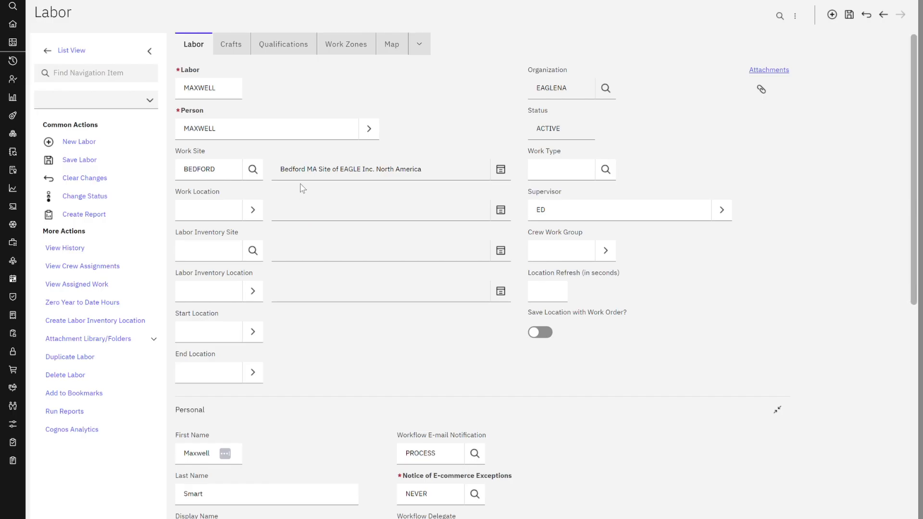
# - Add the INSPECT craft, without skill level, to the labor record
pyautogui.click(241, 50)
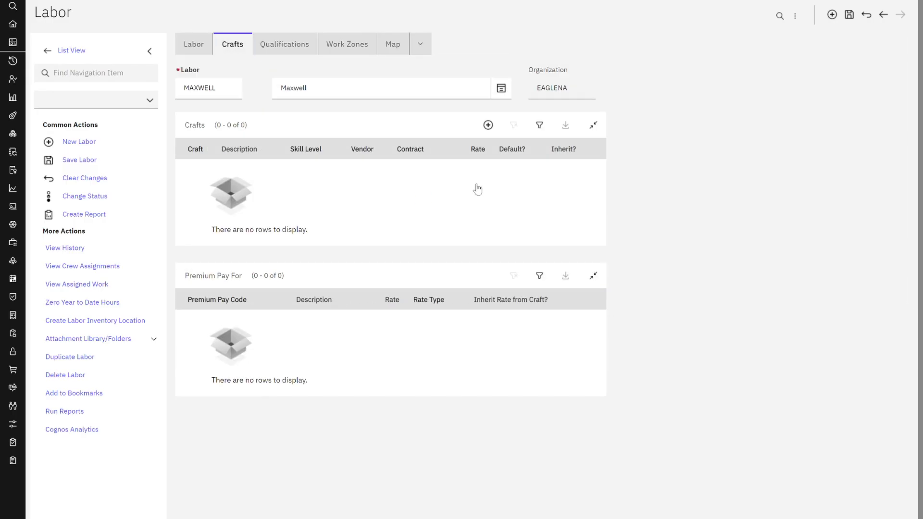
pyautogui.click(488, 125)
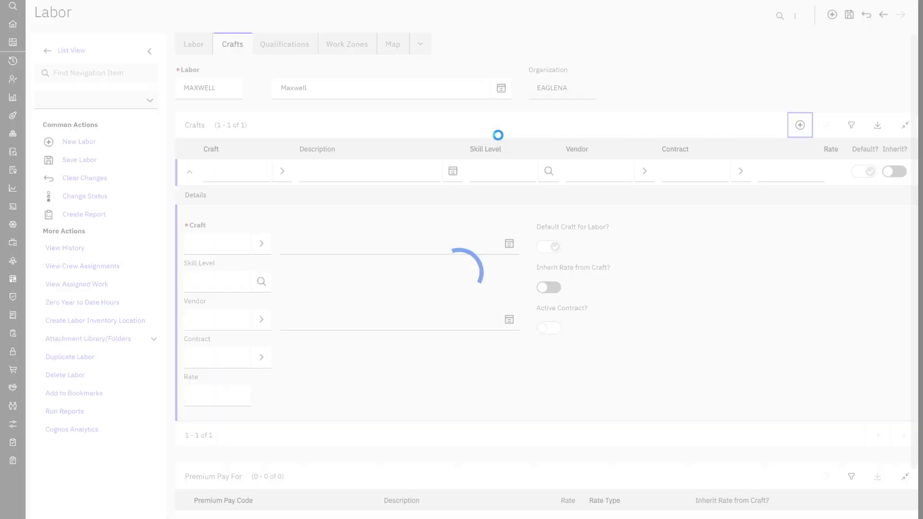
pyautogui.click(261, 243)
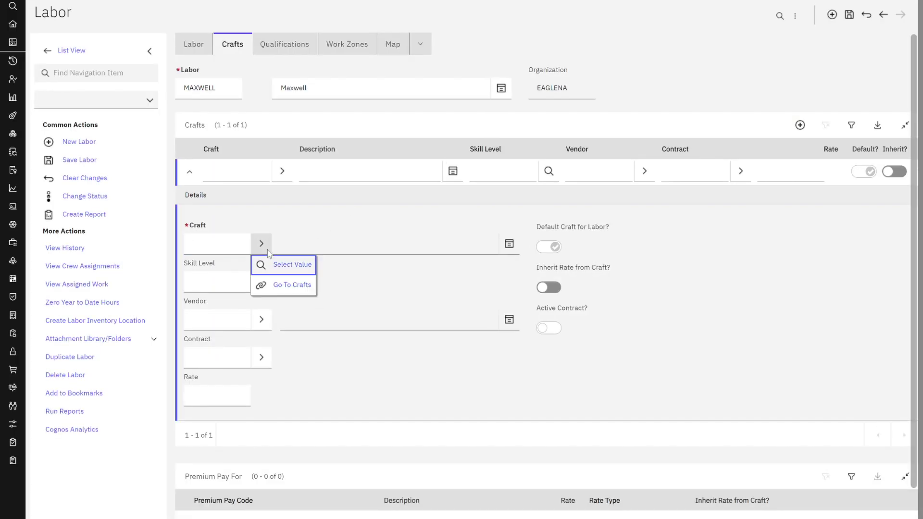
pyautogui.click(285, 268)
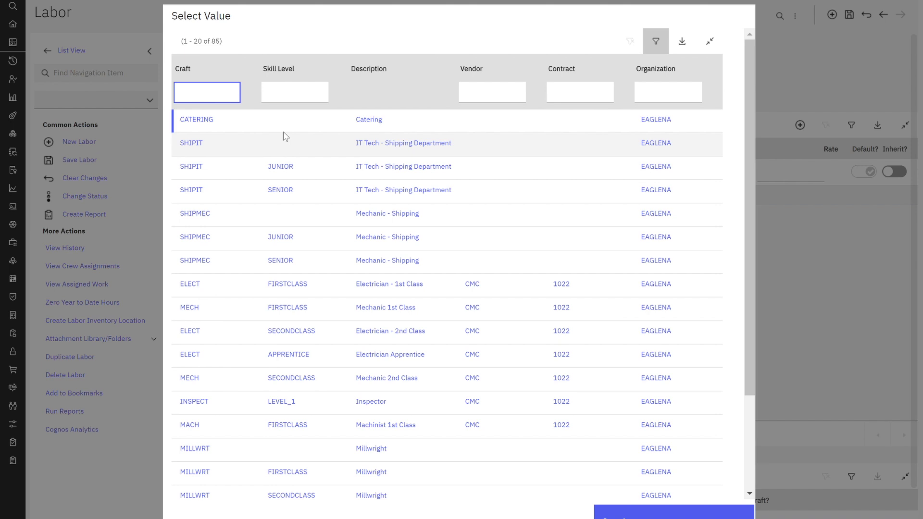
pyautogui.write('ins')
pyautogui.press('Return')
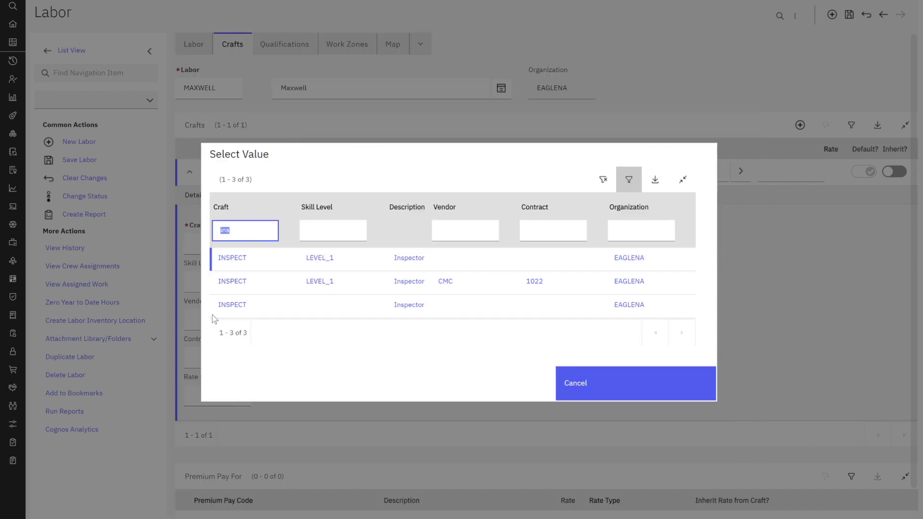
pyautogui.click(242, 310)
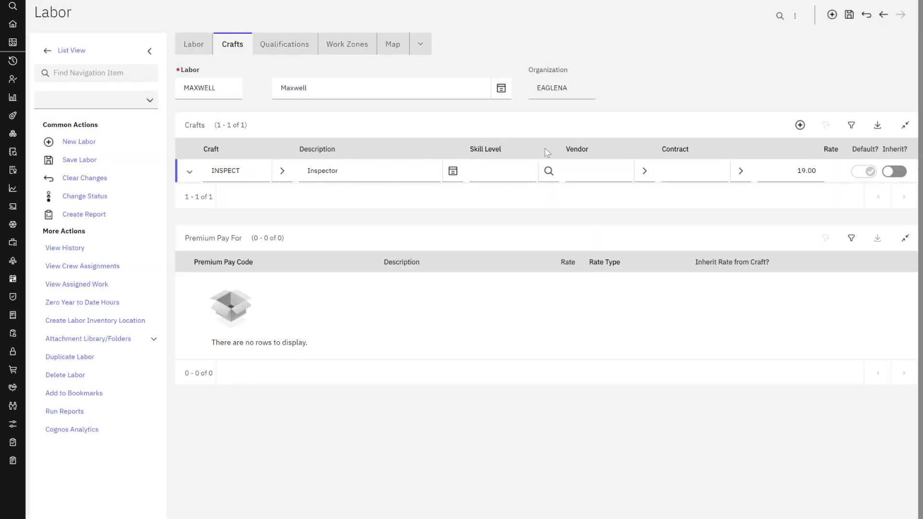
# - Add the MECH craft at SECONDCLASS level, save the labor record, and return to the list
pyautogui.click(799, 125)
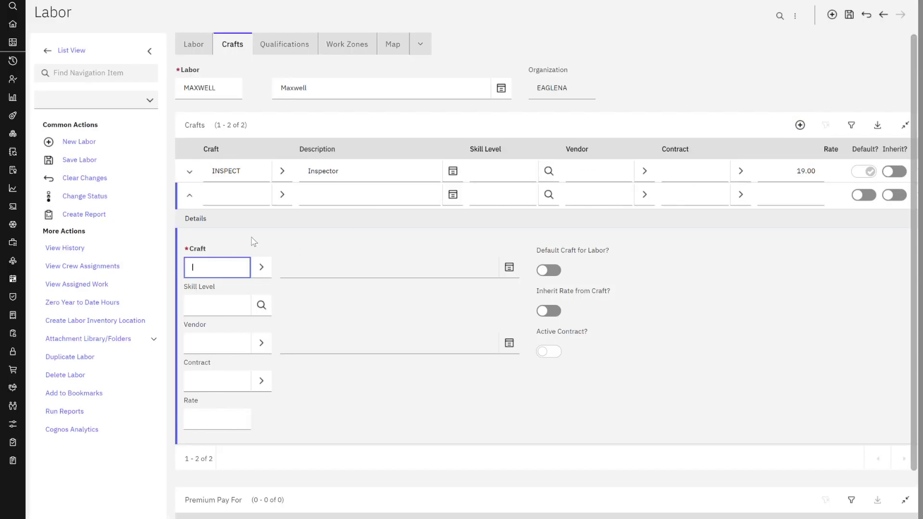
pyautogui.click(261, 267)
pyautogui.click(278, 288)
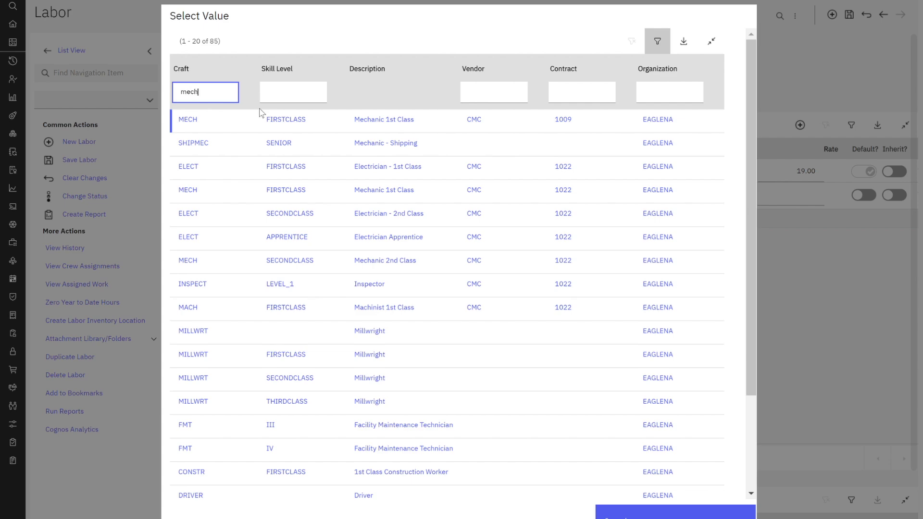
pyautogui.press('Return')
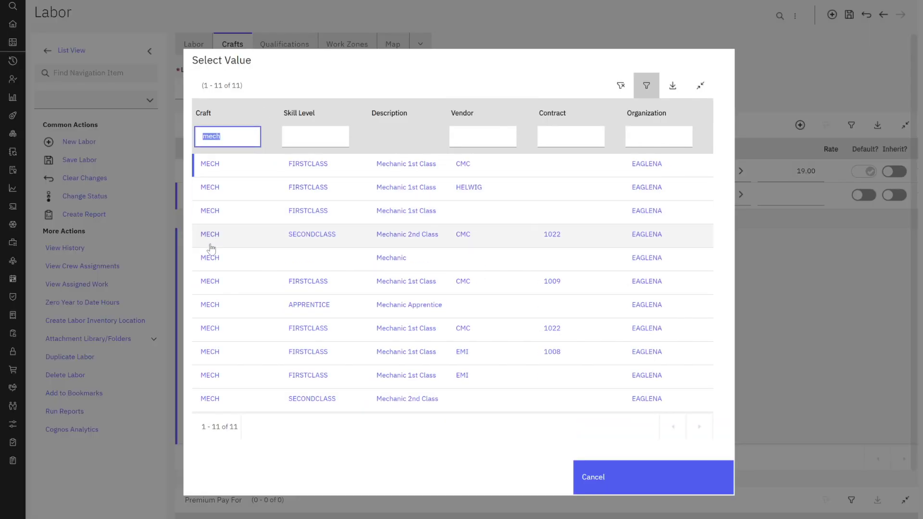
pyautogui.click(208, 403)
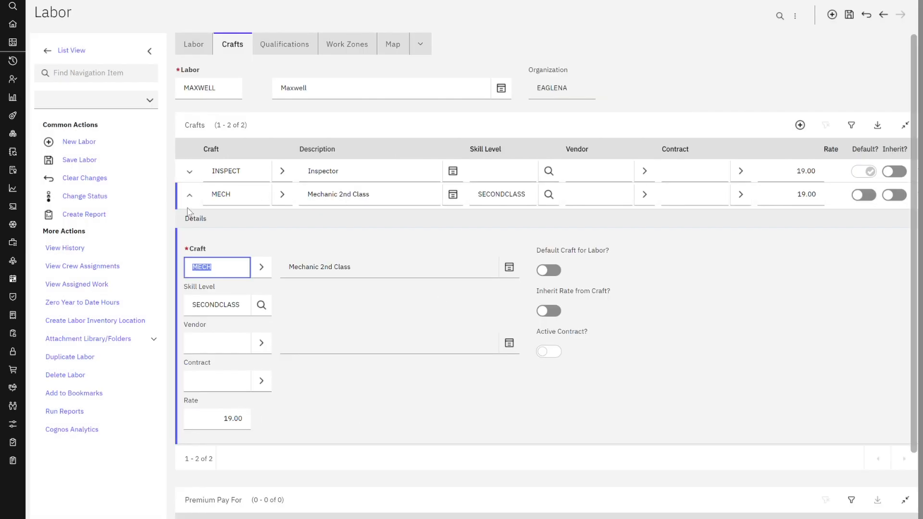
pyautogui.click(190, 195)
pyautogui.click(849, 15)
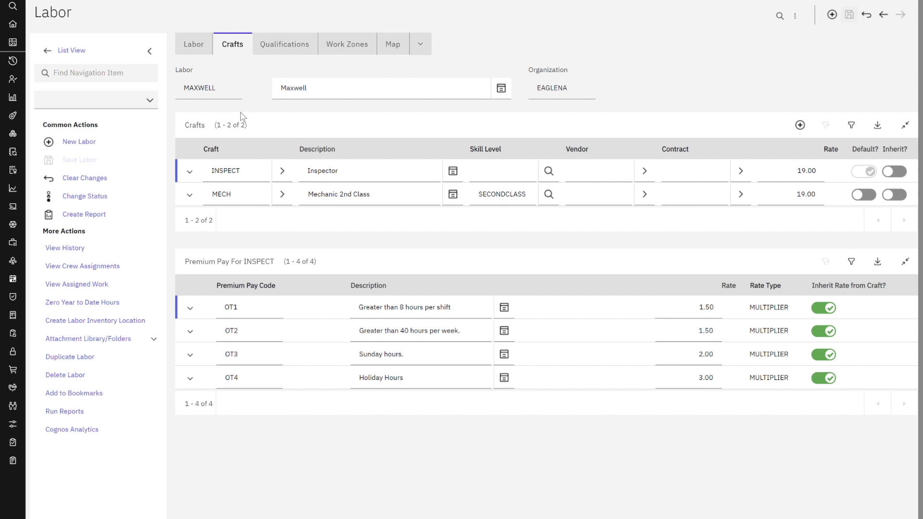
pyautogui.click(72, 52)
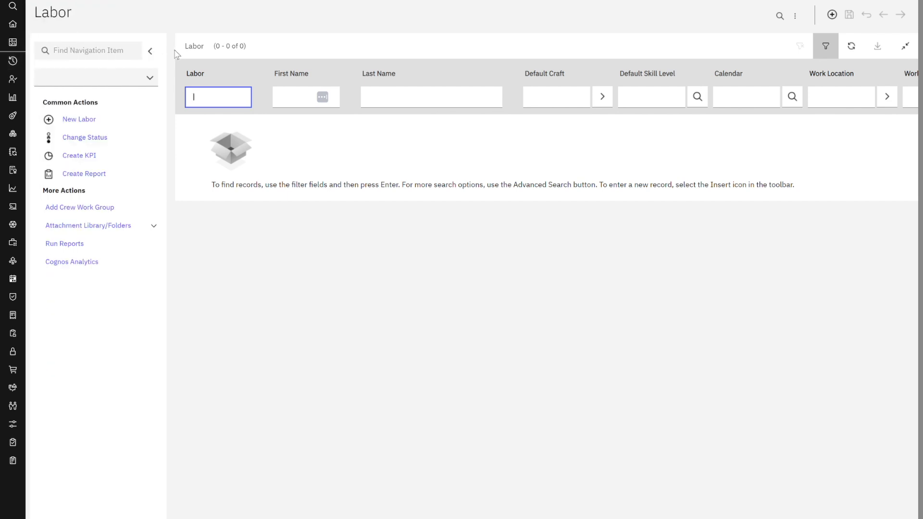
# - Log out of the administrator session from the profile menu
pyautogui.click(879, 5)
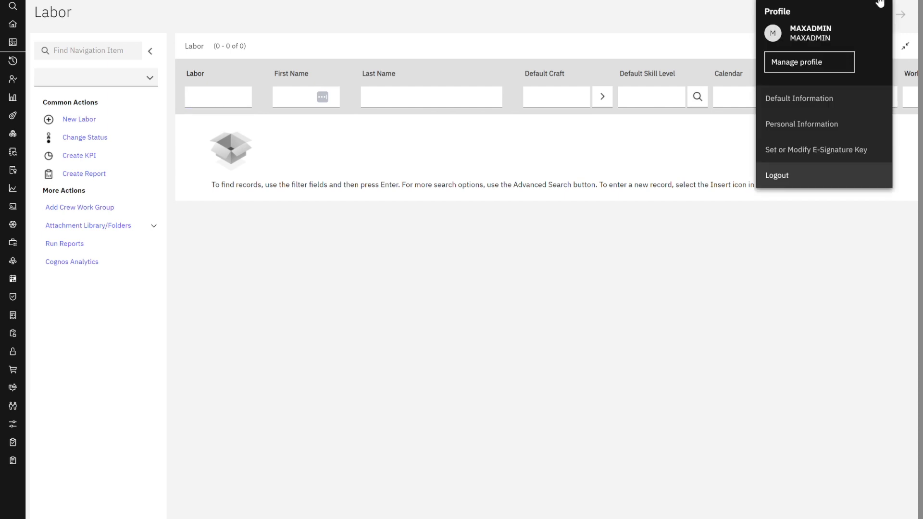
pyautogui.click(788, 175)
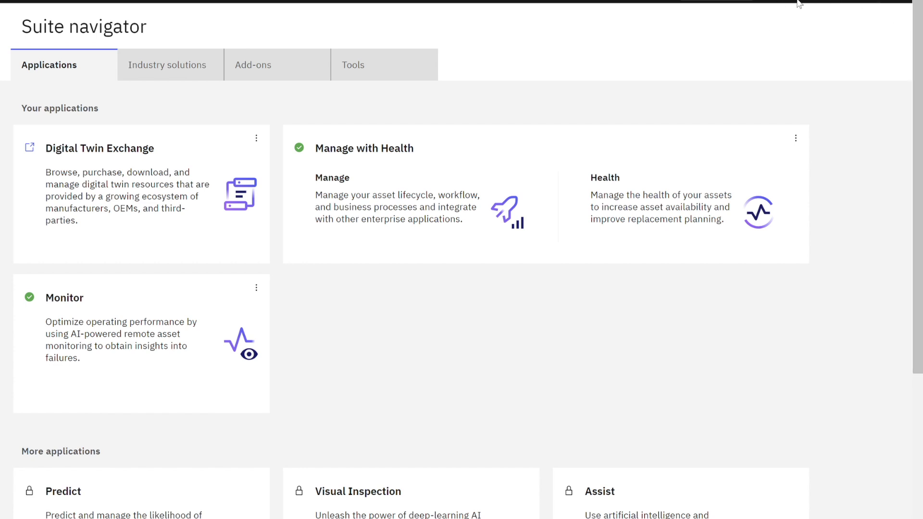
# - Launch Manage as Maxwell and browse Work Orders > Role Based Applications in the side menu
pyautogui.click(340, 251)
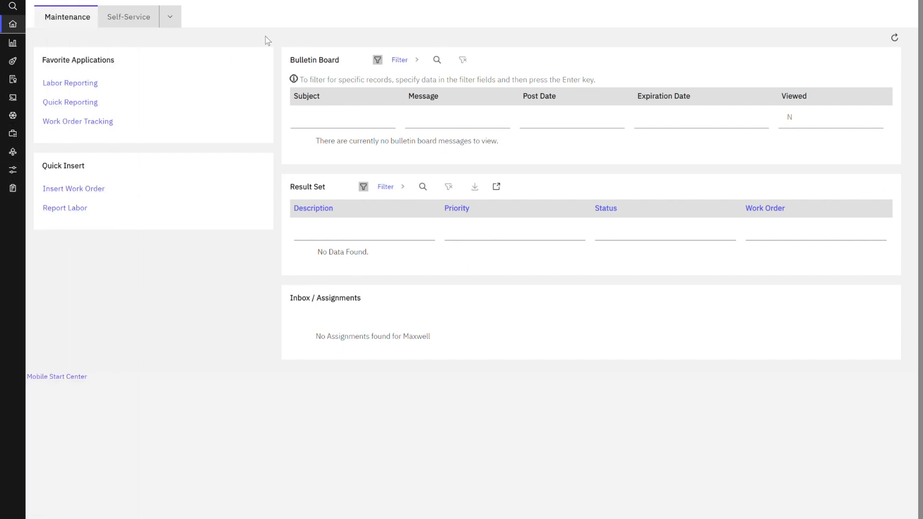
pyautogui.moveTo(20, 221)
pyautogui.click(35, 190)
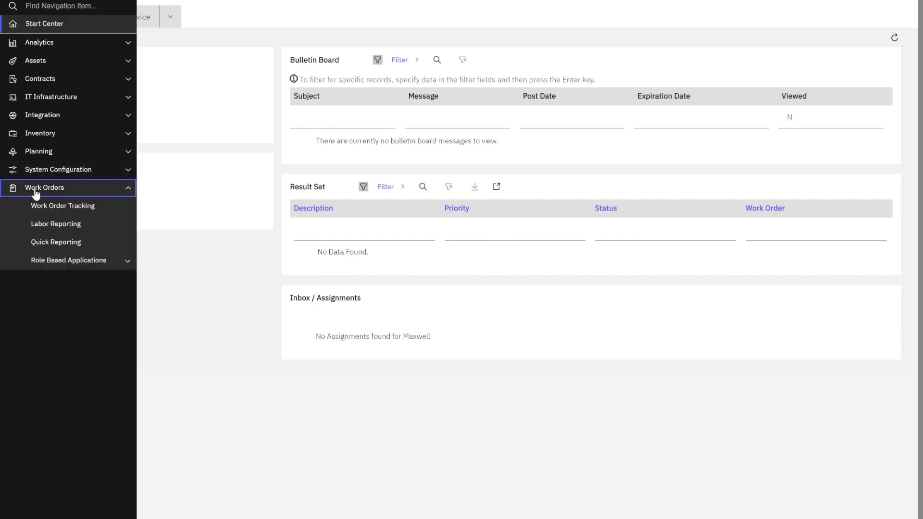
pyautogui.click(67, 259)
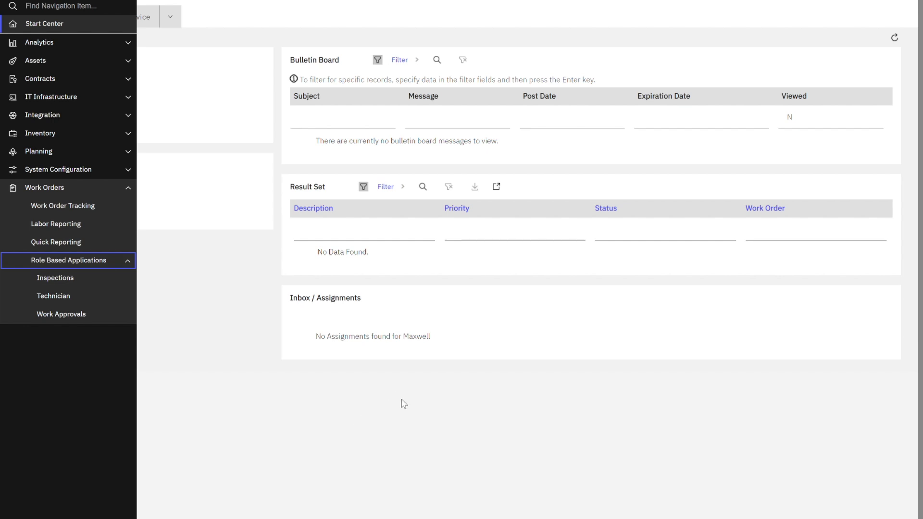
pyautogui.click(425, 418)
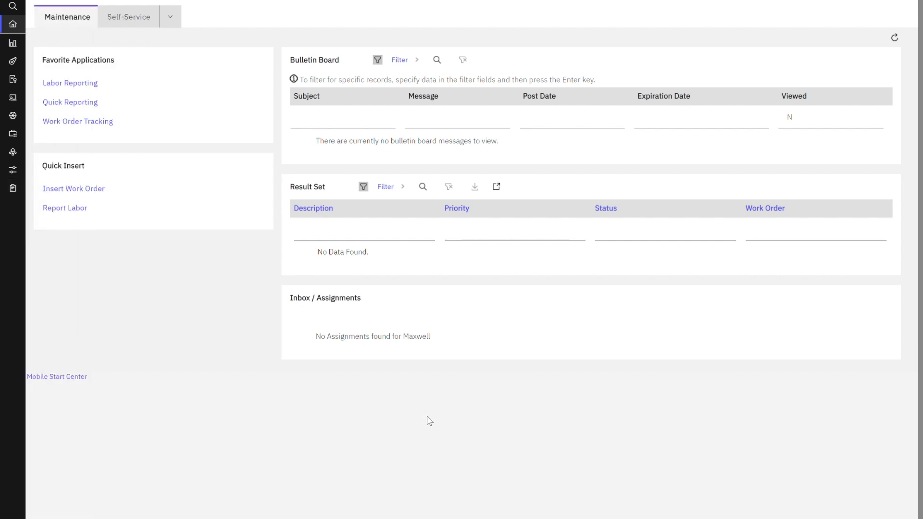